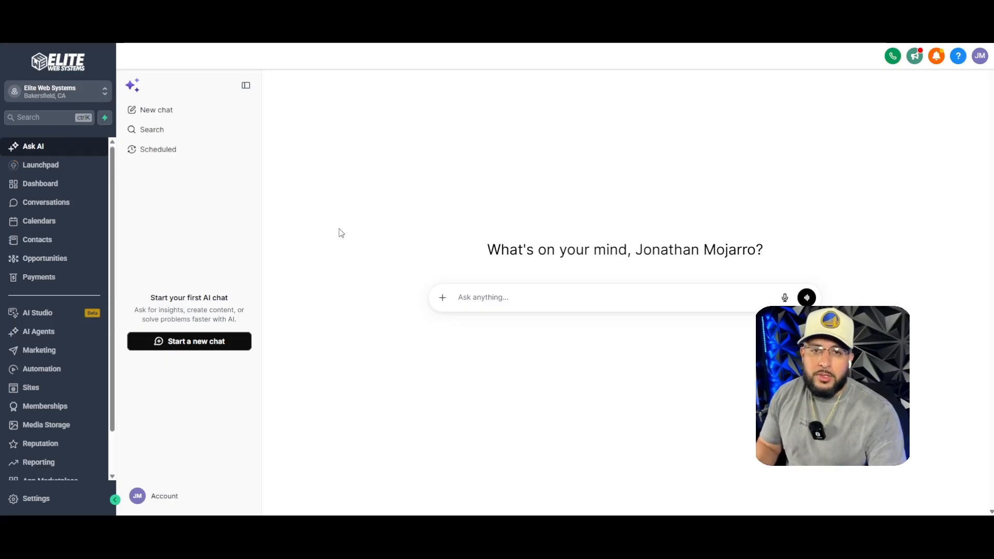
- Create a new automation workflow from scratch
click(41, 372)
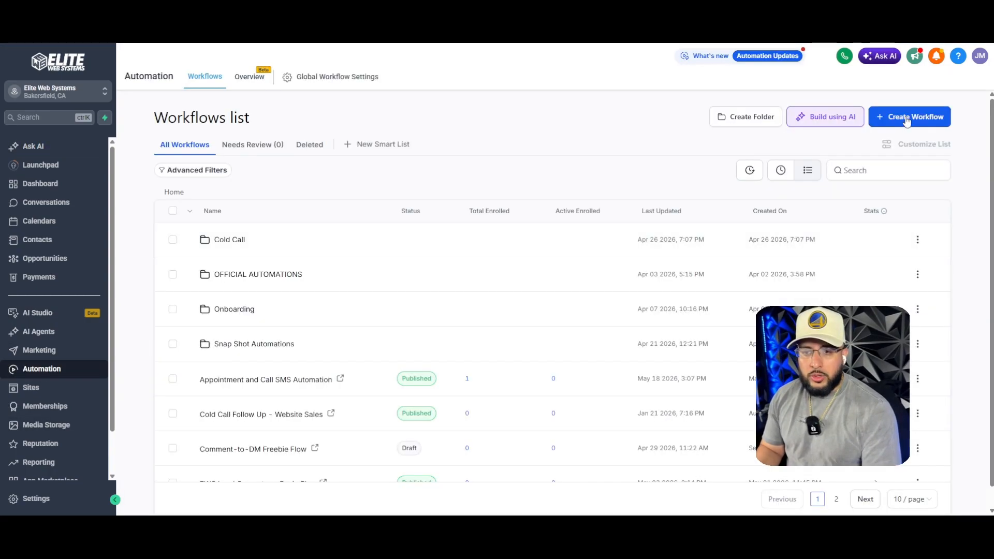
click(906, 119)
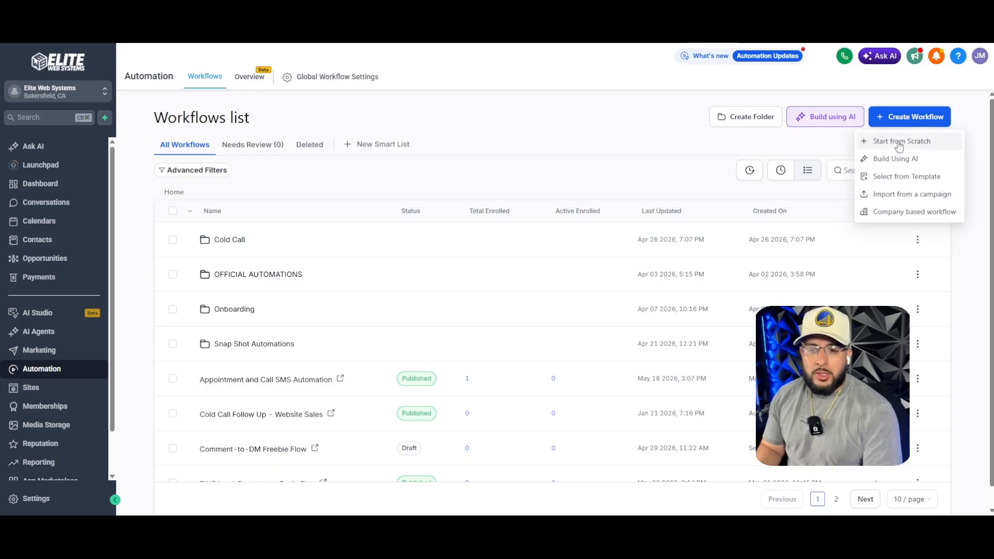
click(900, 143)
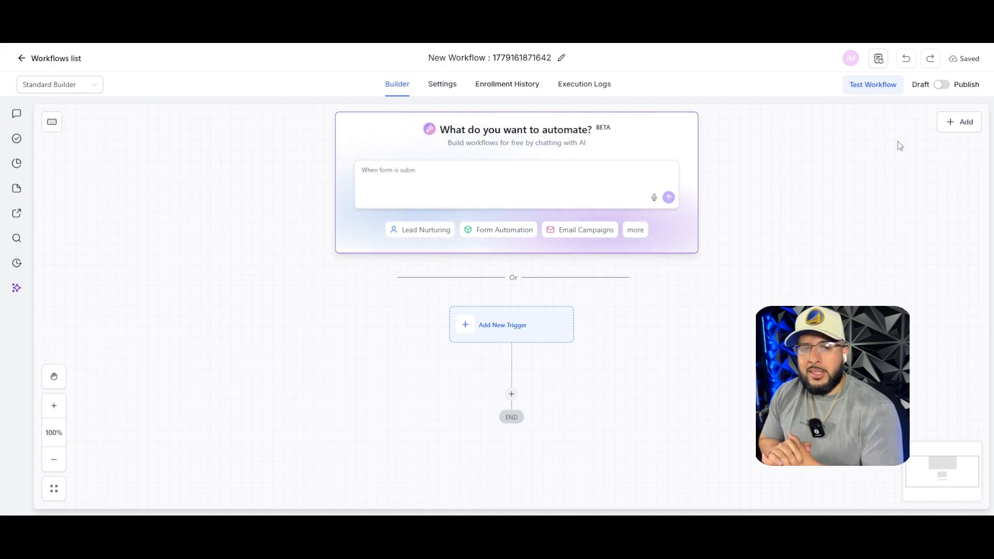
- Rename the new workflow as "Contact Added"
click(494, 57)
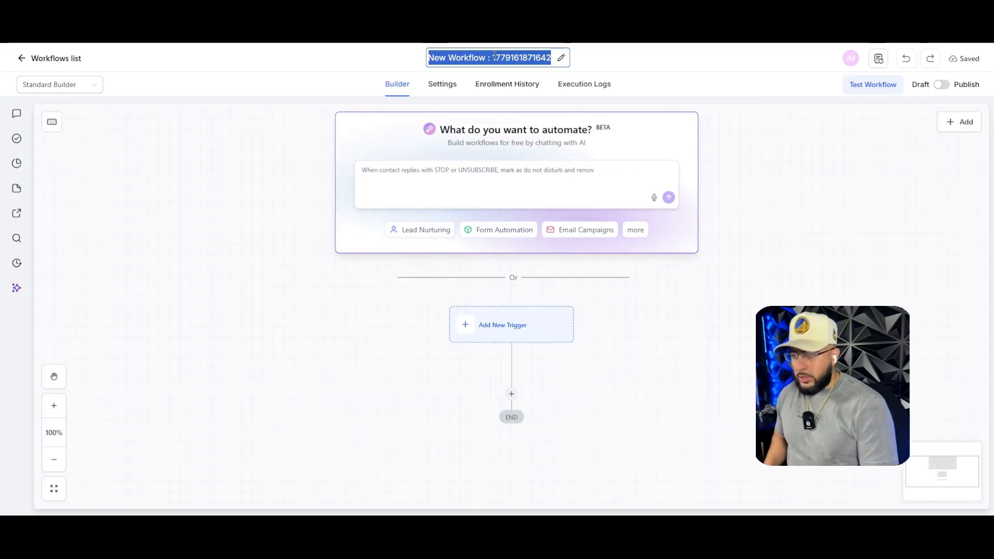
text(Conata)
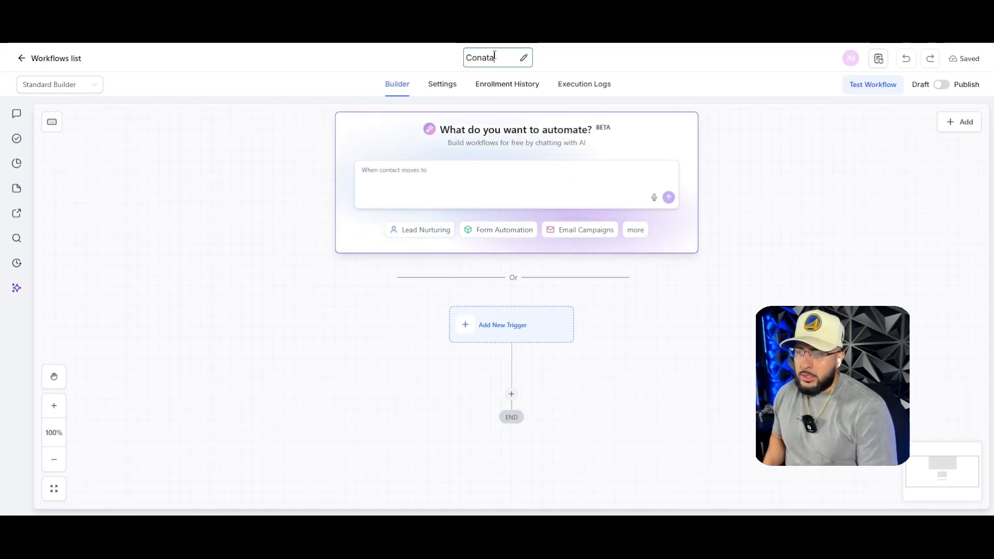
text(ct Added)
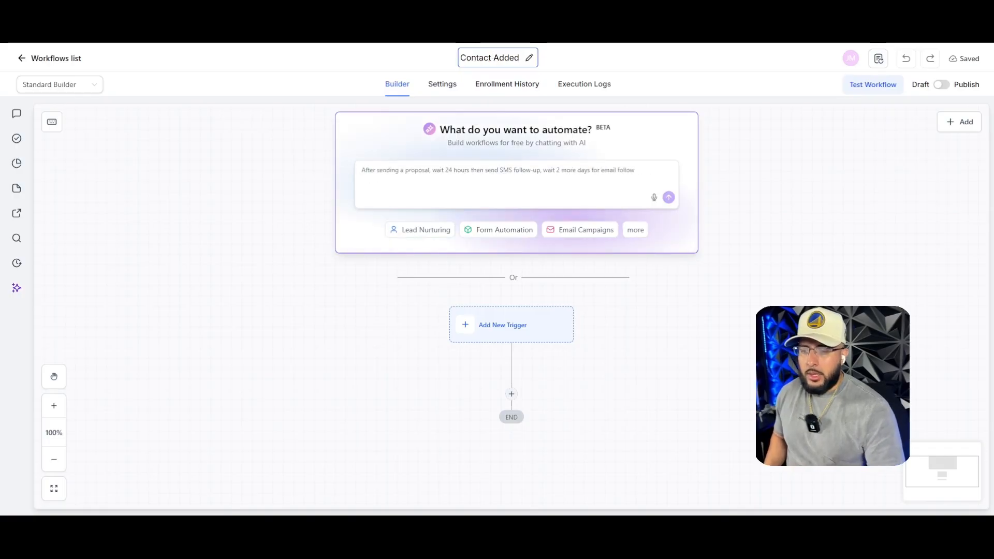
key(Return)
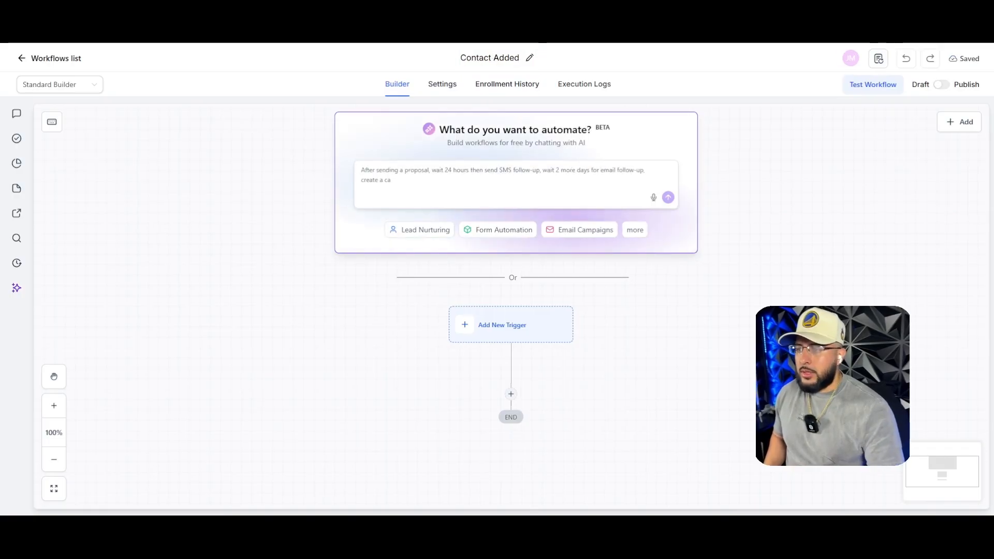
- Add a new trigger to the workflow and choose Contact Created as its type
scroll(318, 228, down, 2)
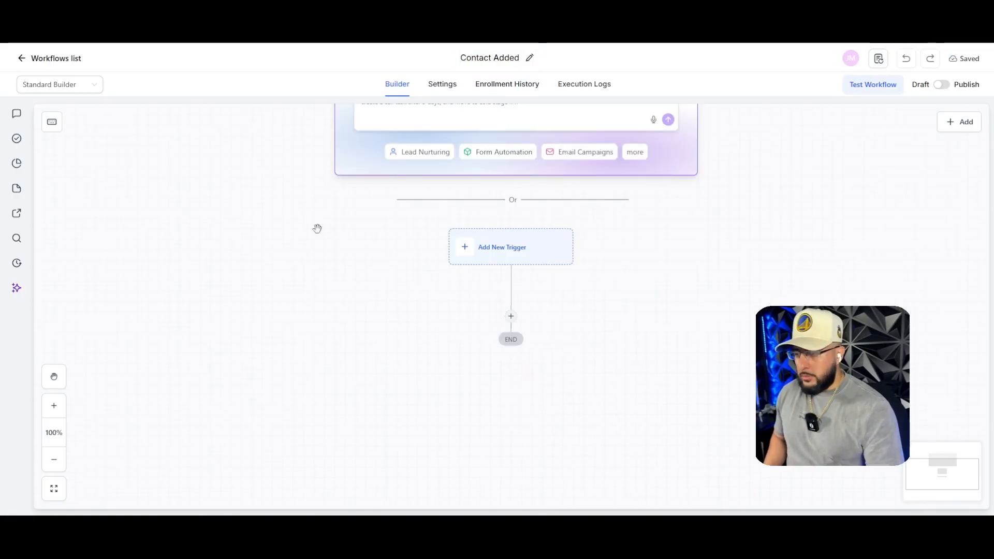
click(538, 246)
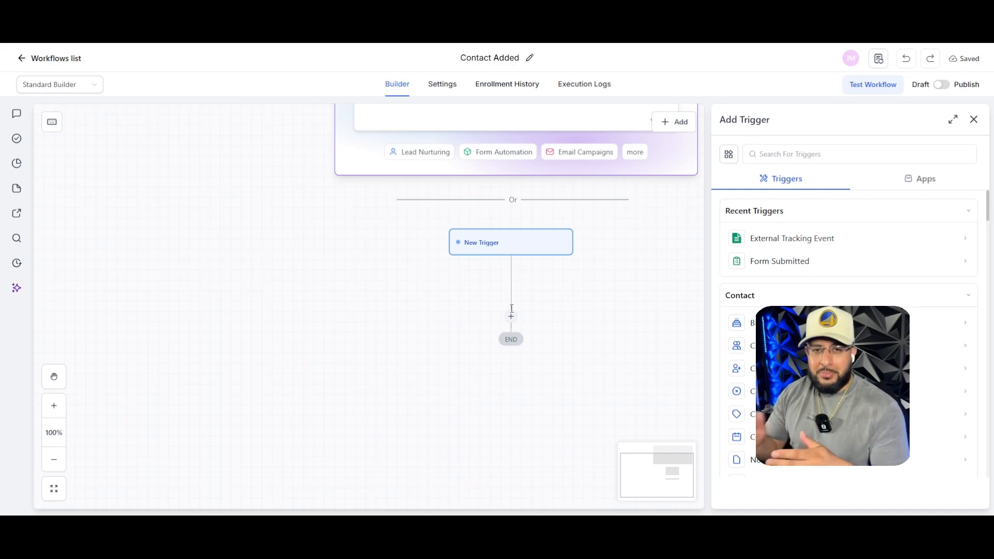
click(686, 318)
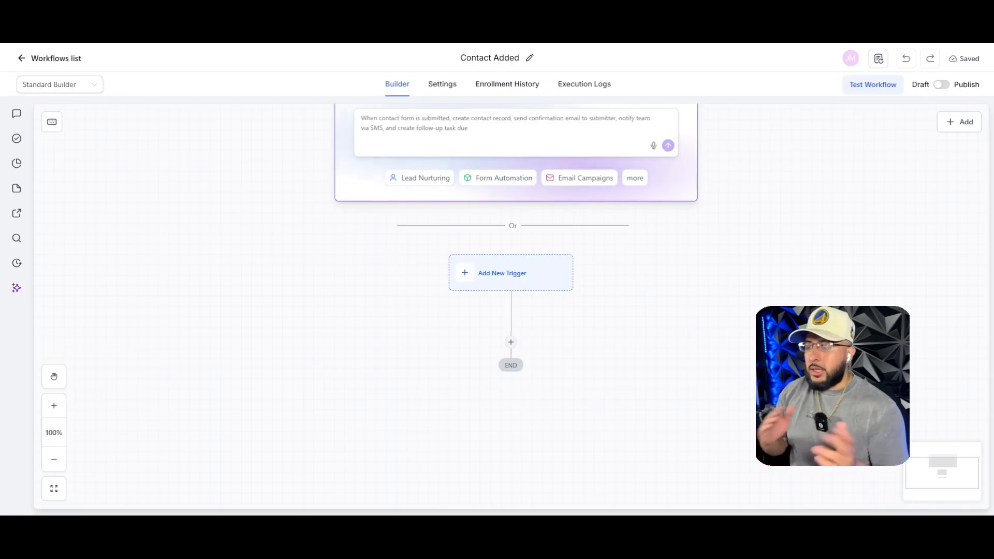
click(512, 286)
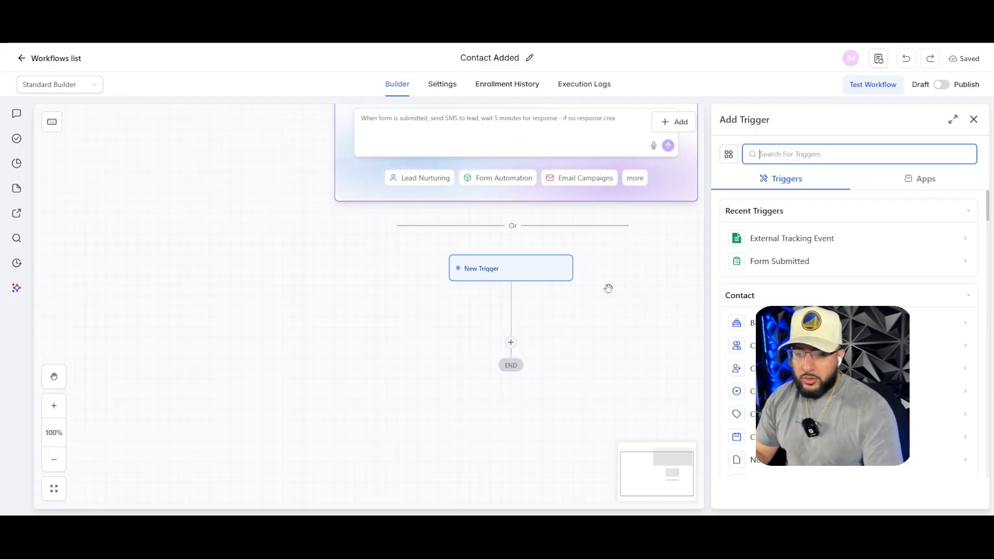
scroll(958, 217, down, 10)
scroll(957, 284, down, 15)
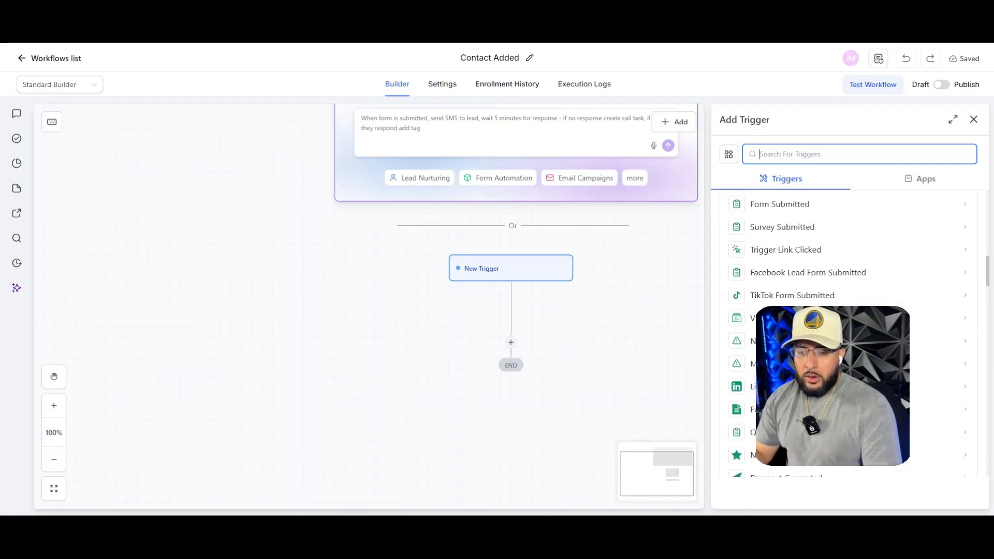
scroll(805, 301, up, 20)
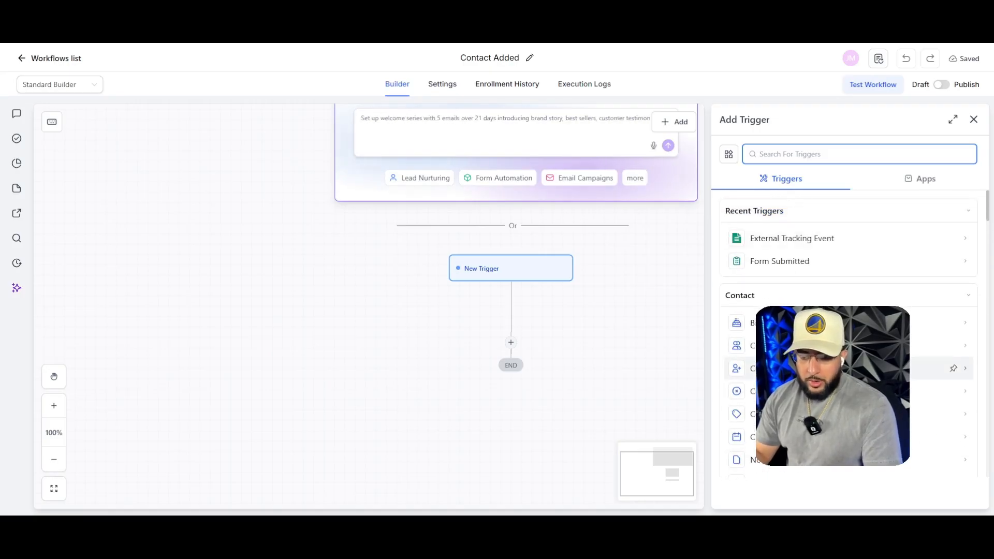
click(829, 368)
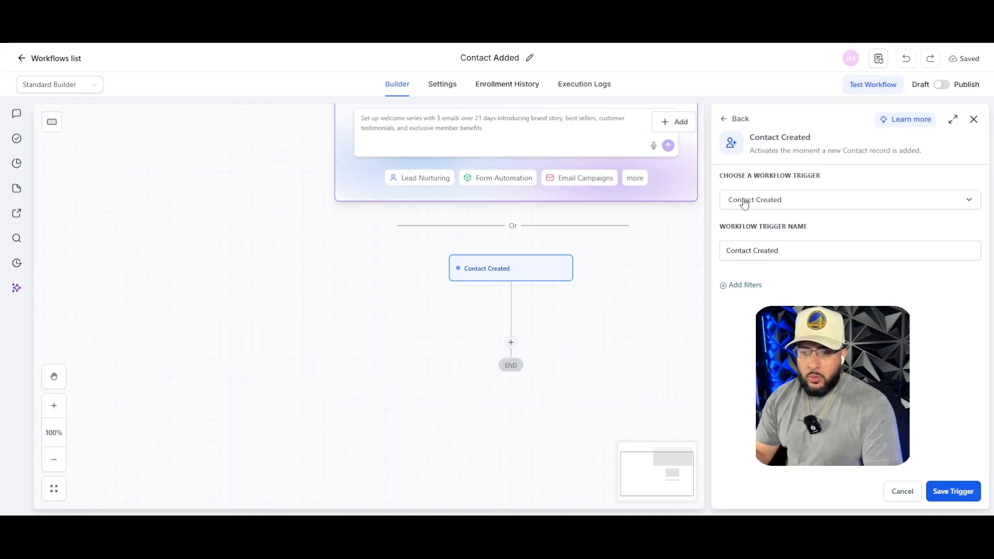
- Add a filter to the Contact Created trigger requiring the Tag to equal "new lead"
click(745, 285)
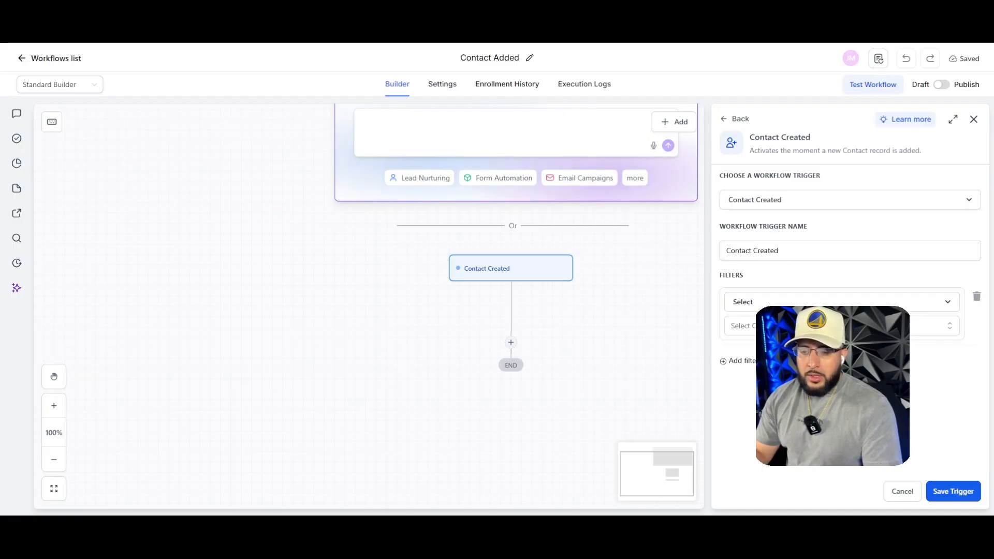
click(743, 302)
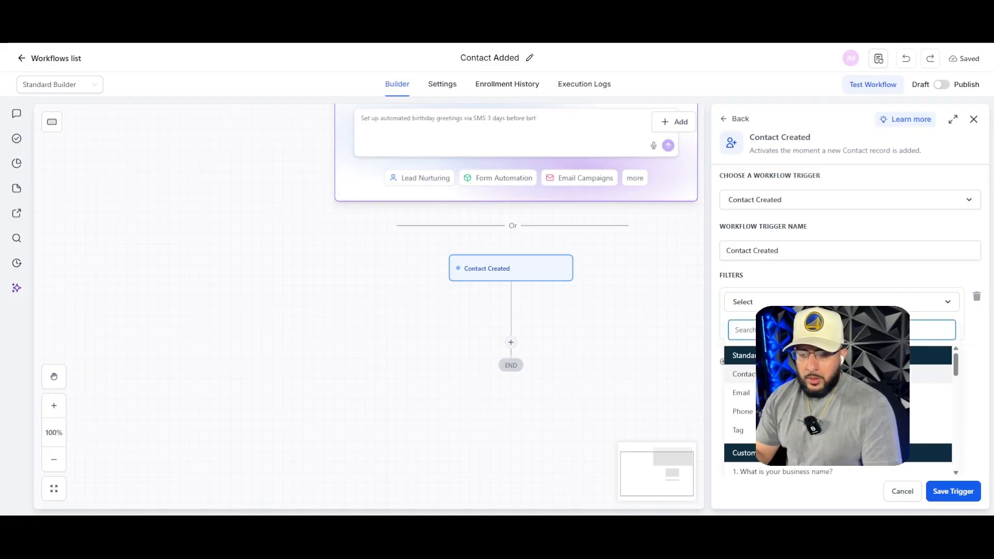
click(739, 430)
click(740, 326)
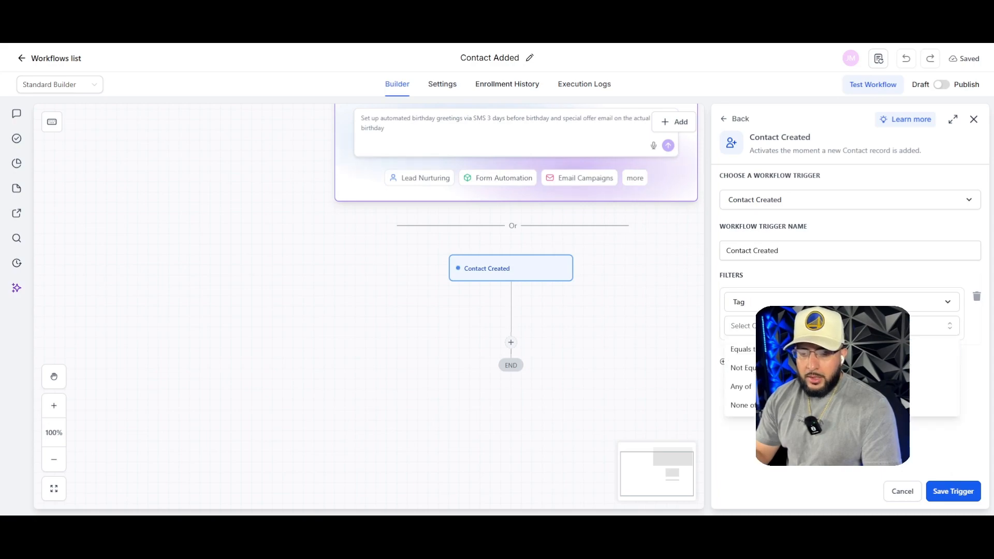
click(735, 368)
click(740, 349)
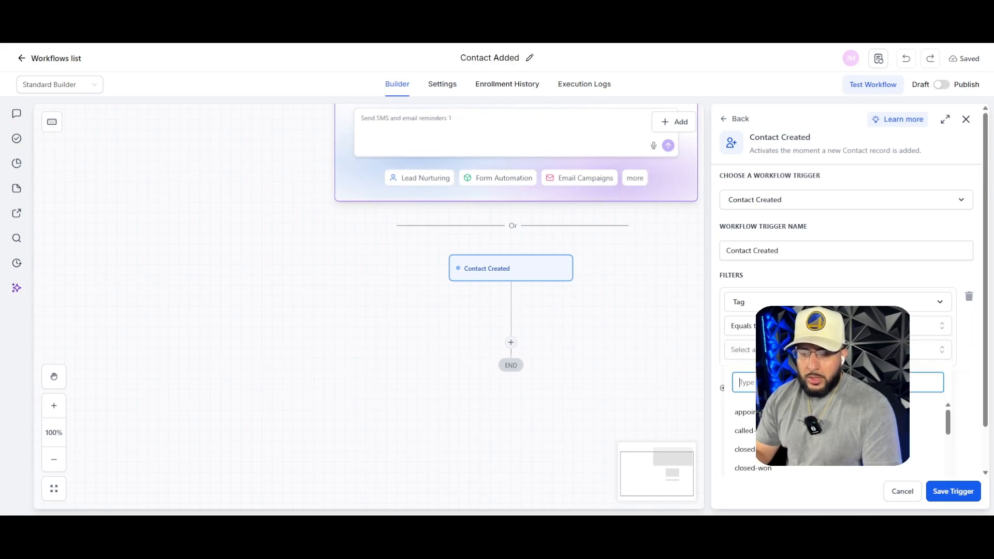
text(new )
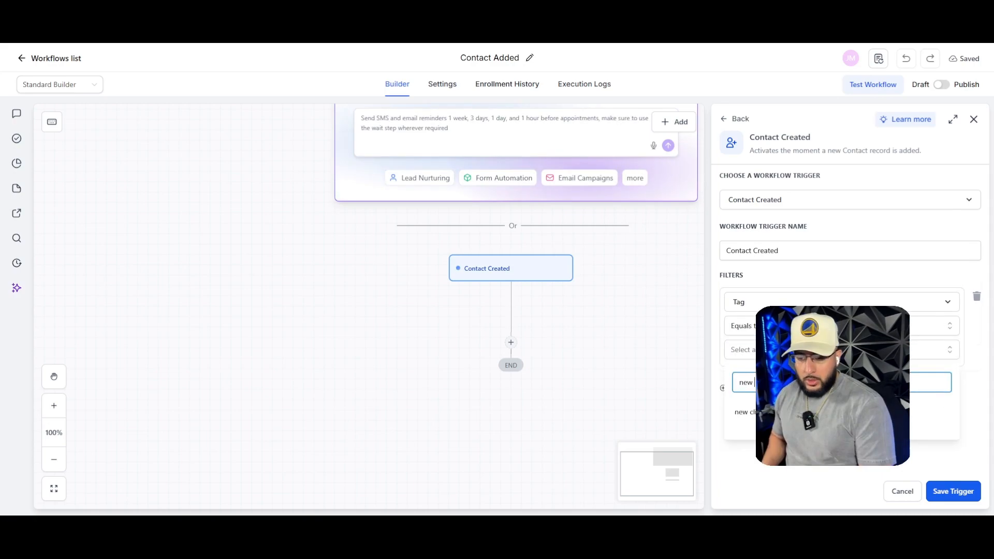
text(lead)
key(Return)
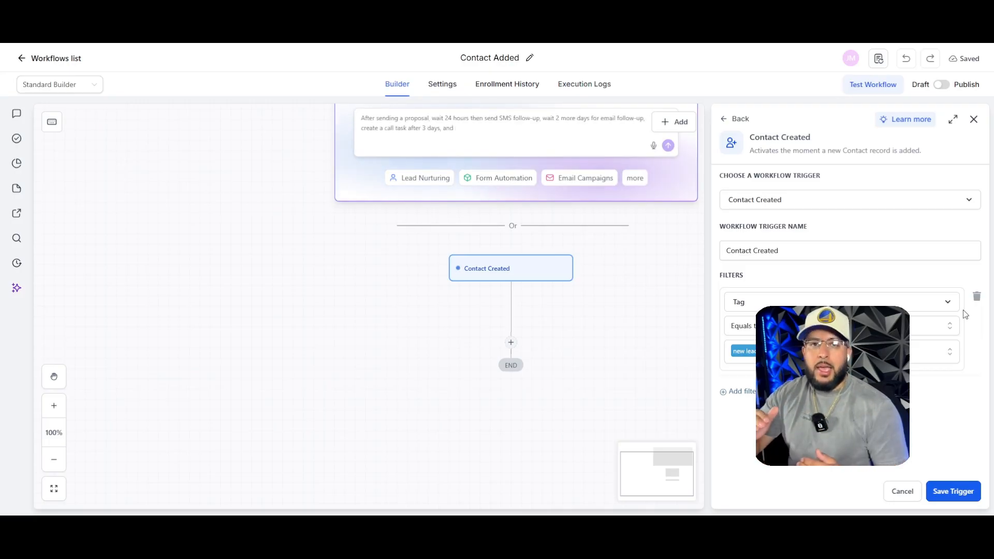
- Delete the tag filter from the Contact Created trigger and save the trigger
click(977, 300)
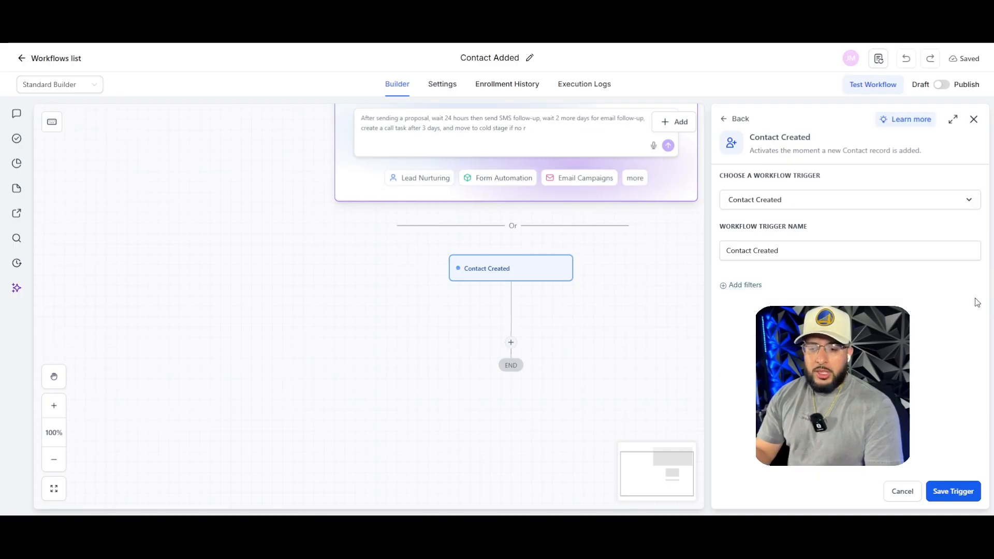
click(945, 493)
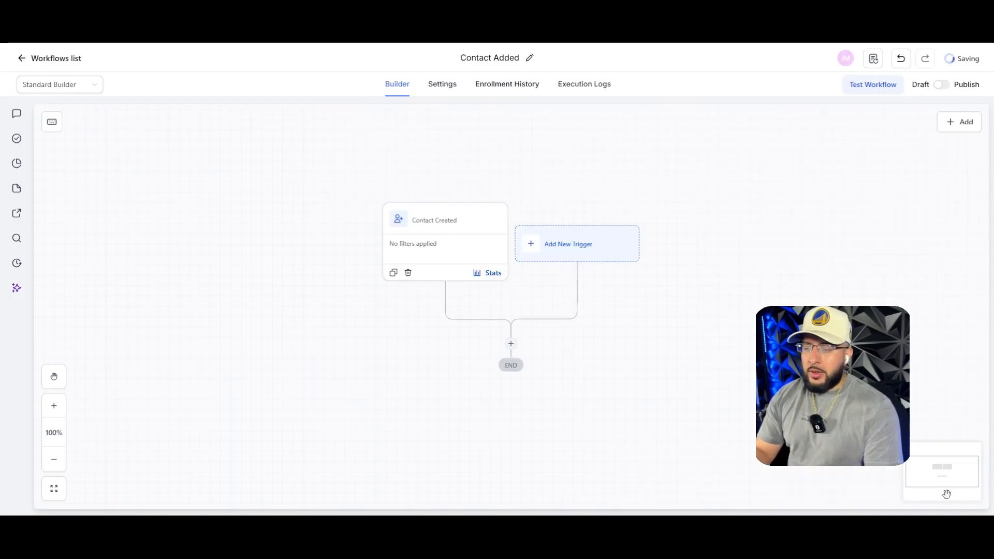
click(448, 250)
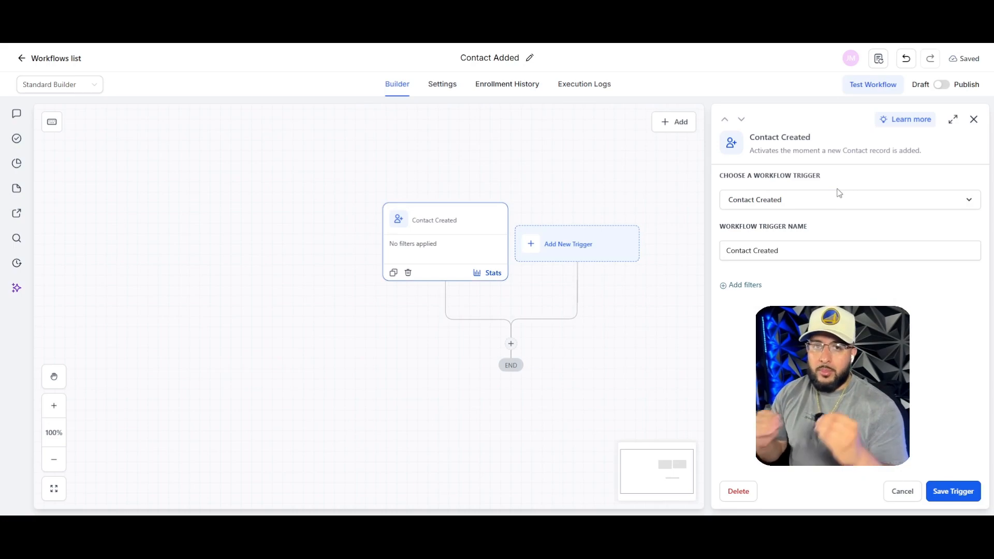
- Add an Add Contact Tag action after the trigger, assign the tag "new lead" and save it
click(511, 344)
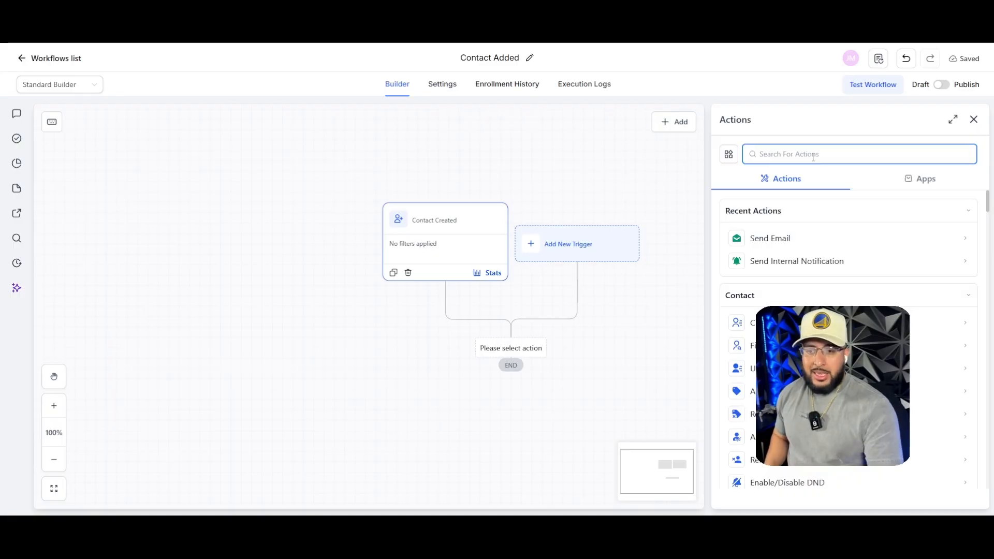
text(tag)
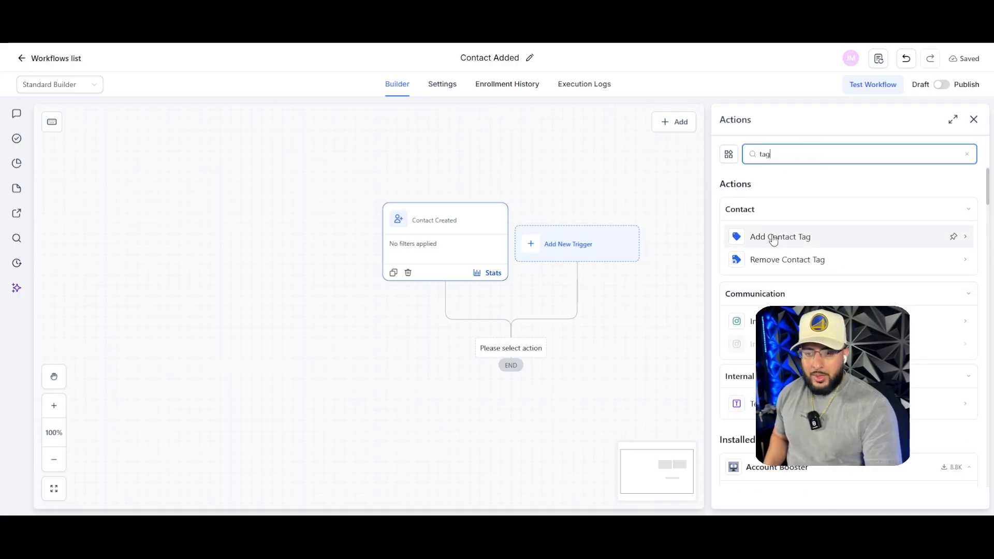
click(769, 238)
click(769, 241)
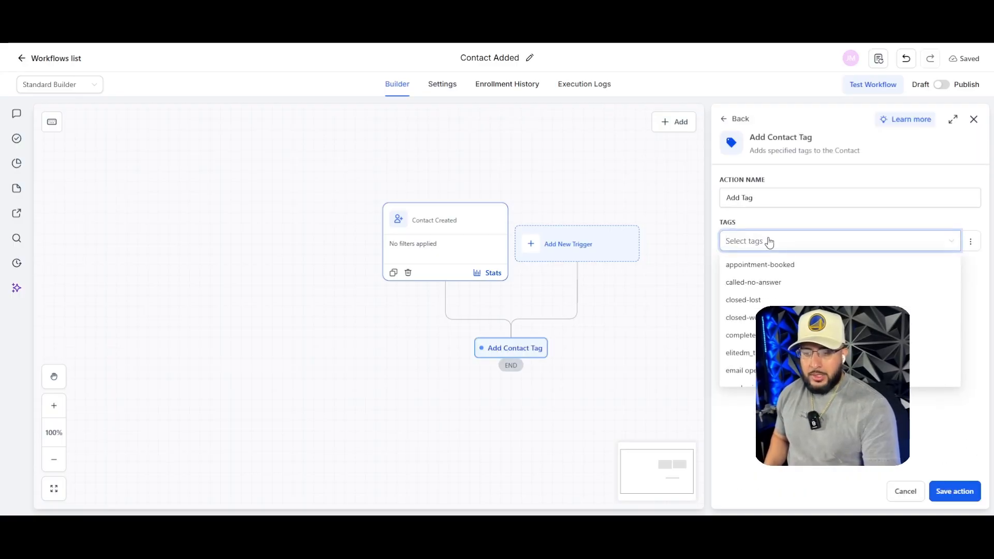
text(new lead)
click(746, 265)
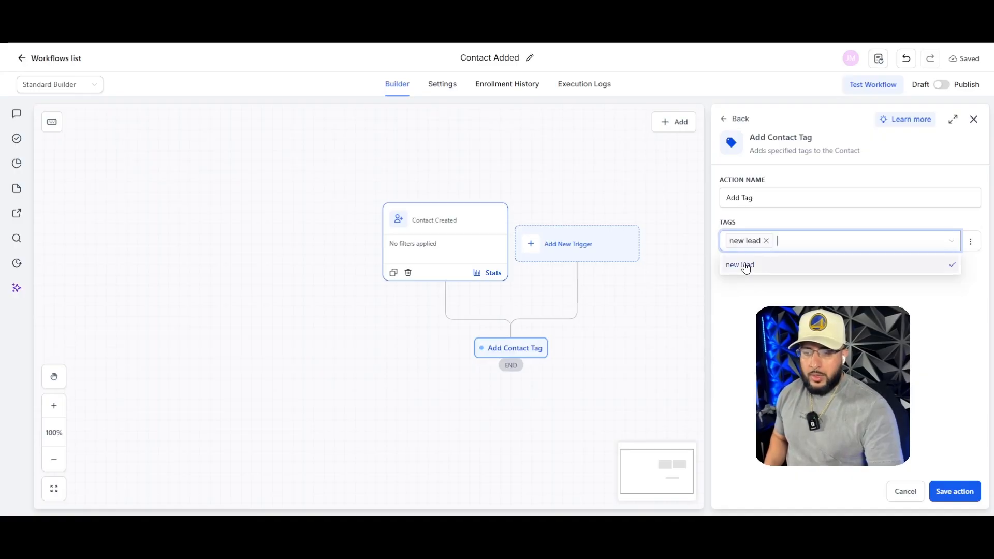
click(954, 492)
- Add an SMS action directly after the Add Tag action
scroll(694, 311, down, 2)
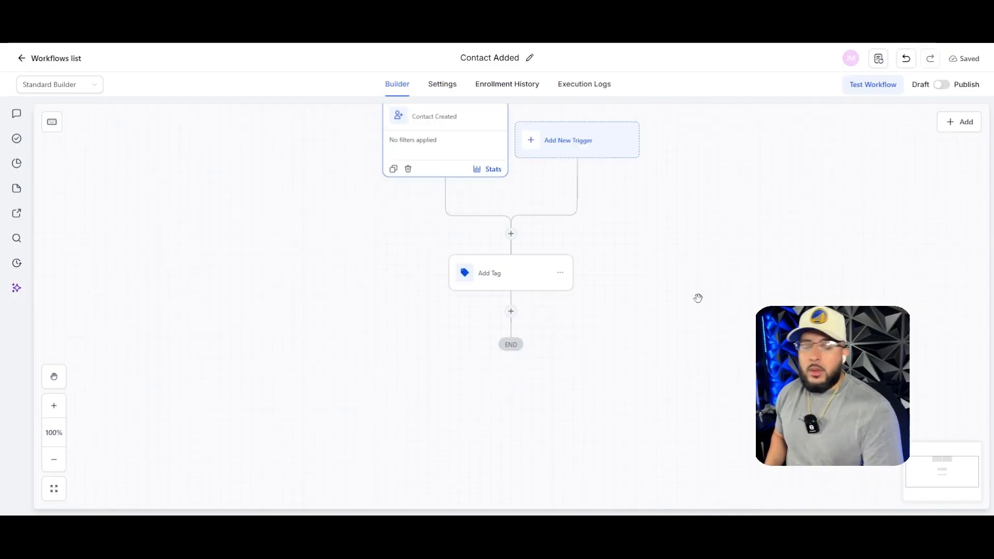
scroll(696, 297, down, 1)
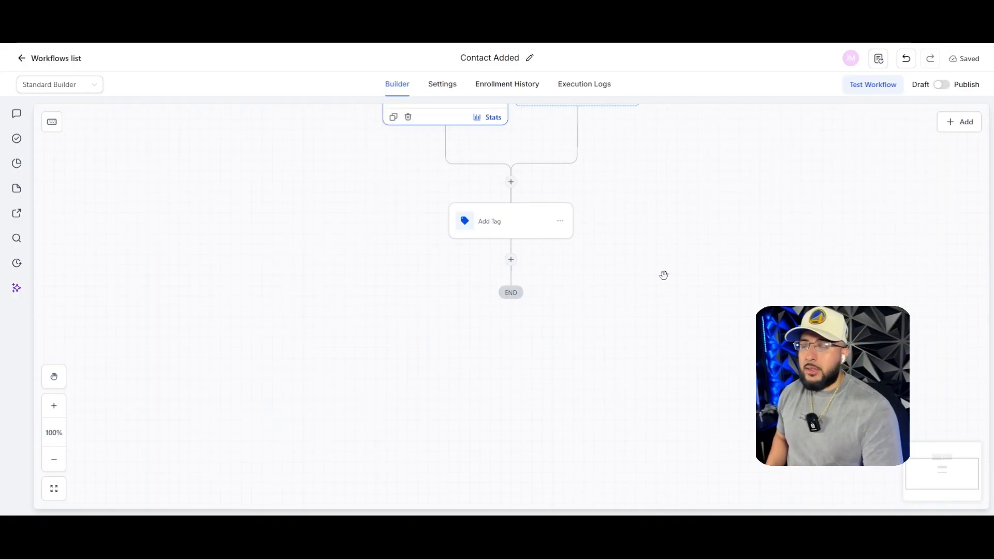
click(512, 260)
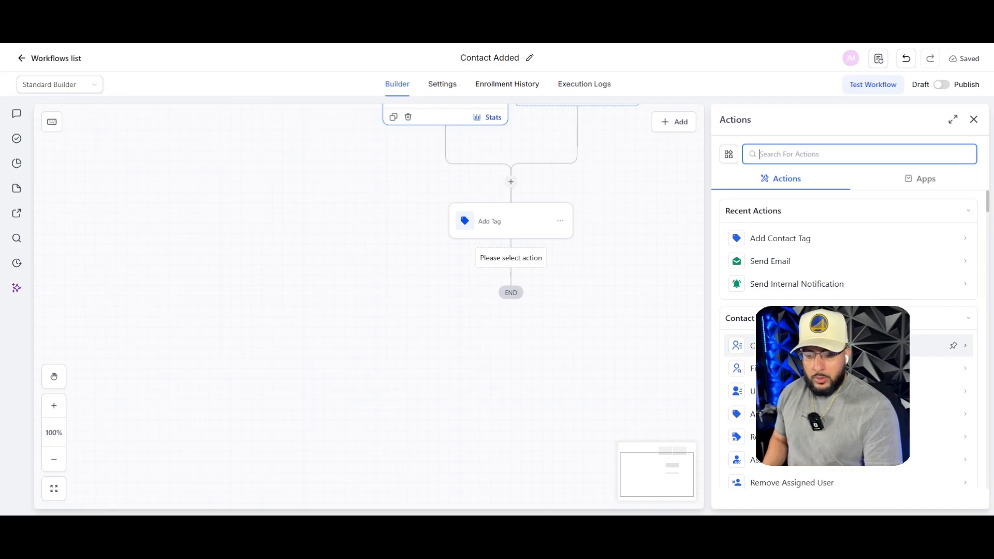
text(sms)
click(769, 239)
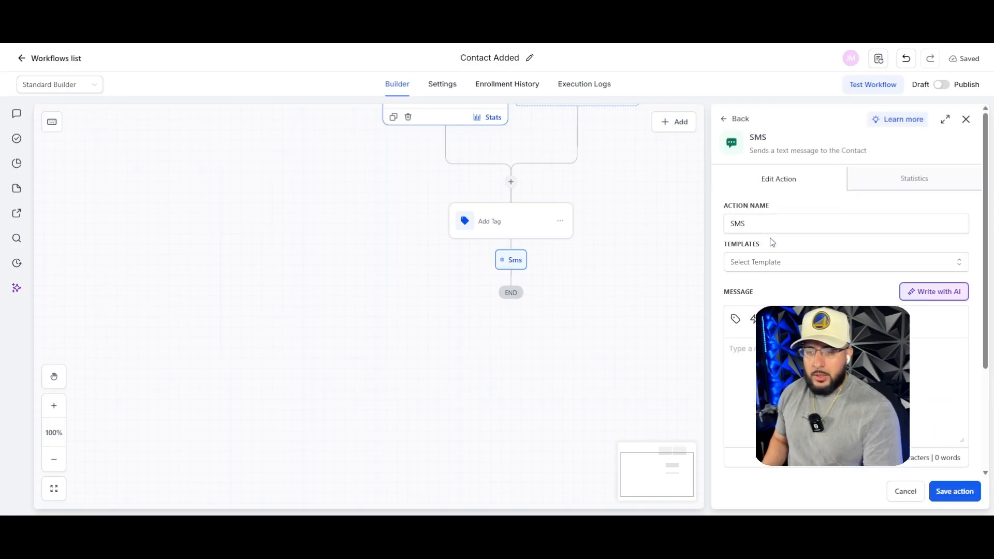
- Begin the SMS message with "Hey" followed by the contact's First Name custom value
text(Hey)
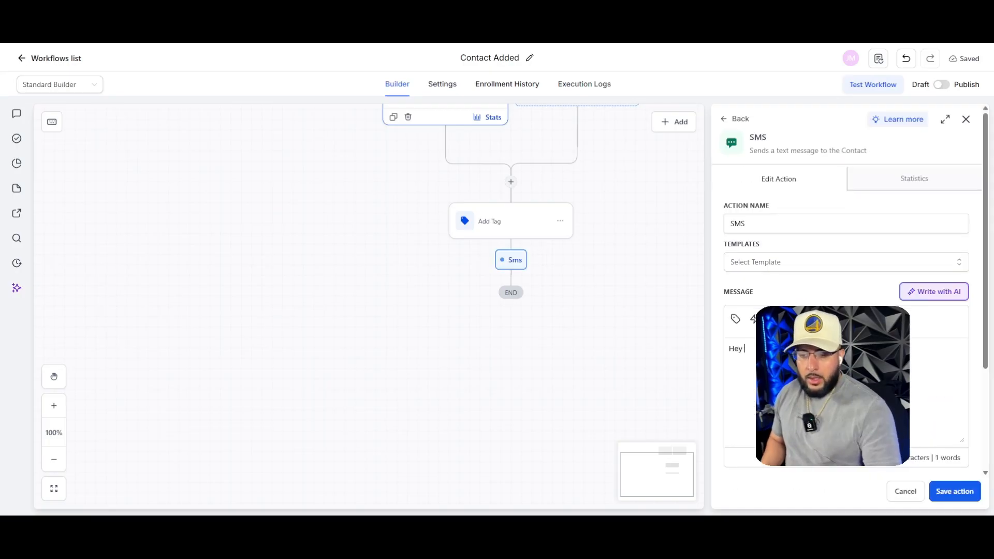
click(737, 321)
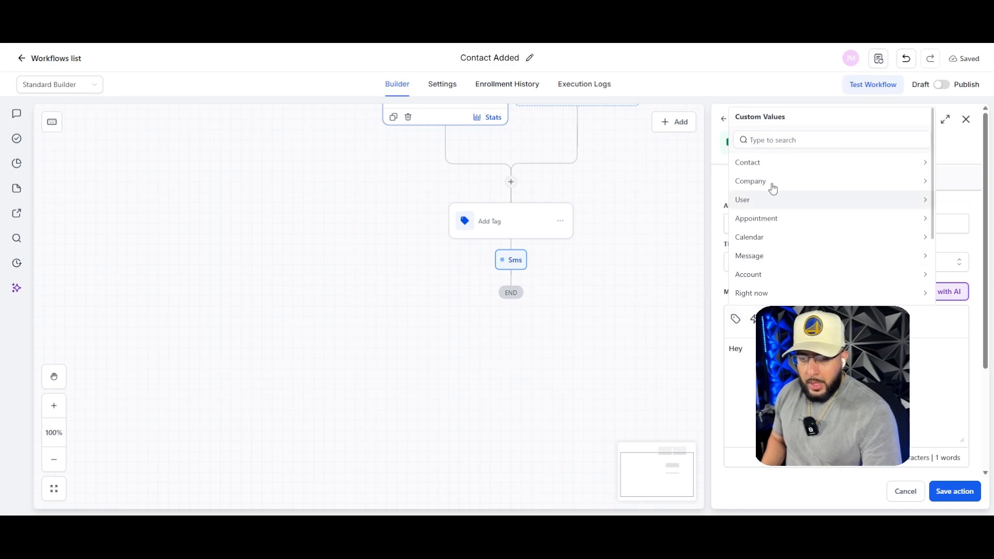
click(778, 166)
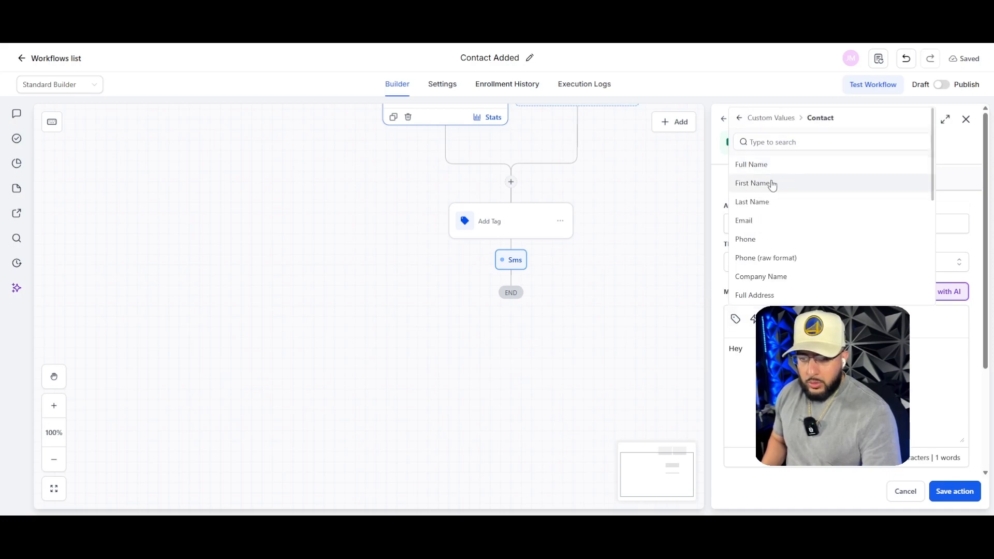
click(770, 184)
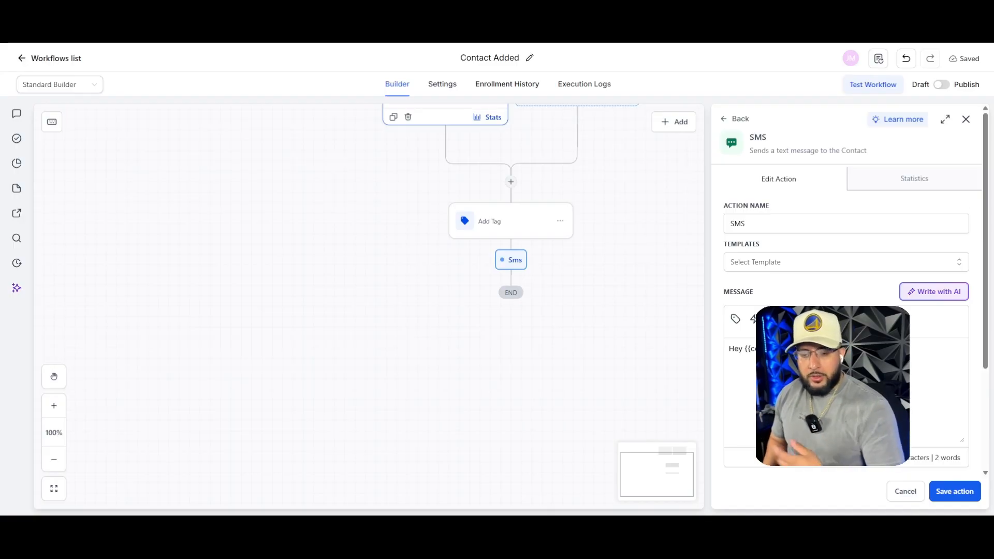
- Complete the SMS message by saying you'll be in touch and asking what they "had a question about?", and save the action
text(t)
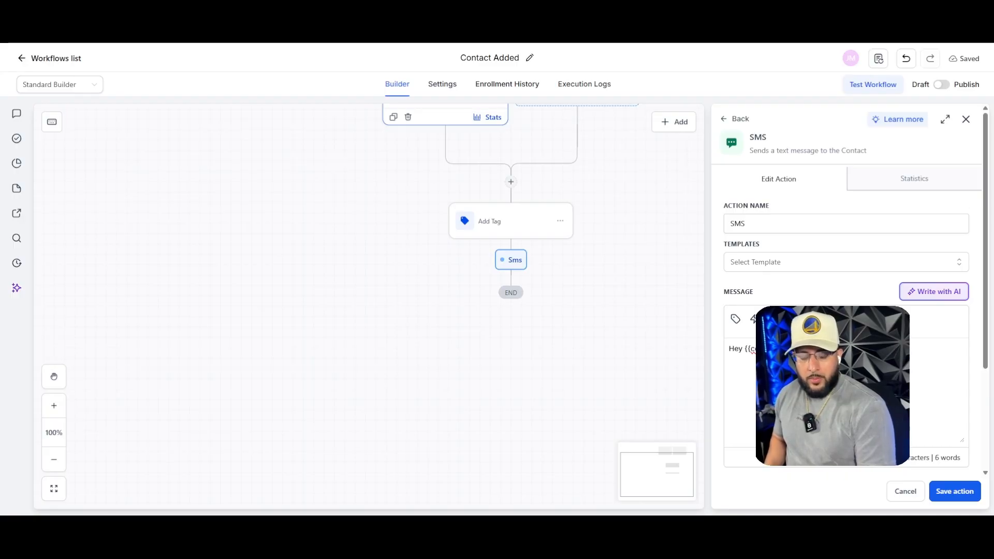
text(ll be in)
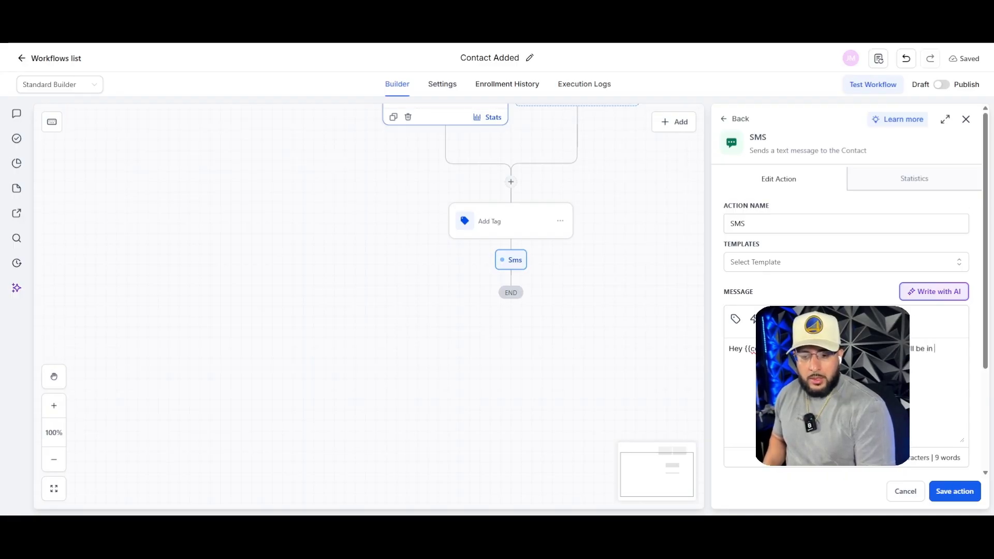
text( touch within a)
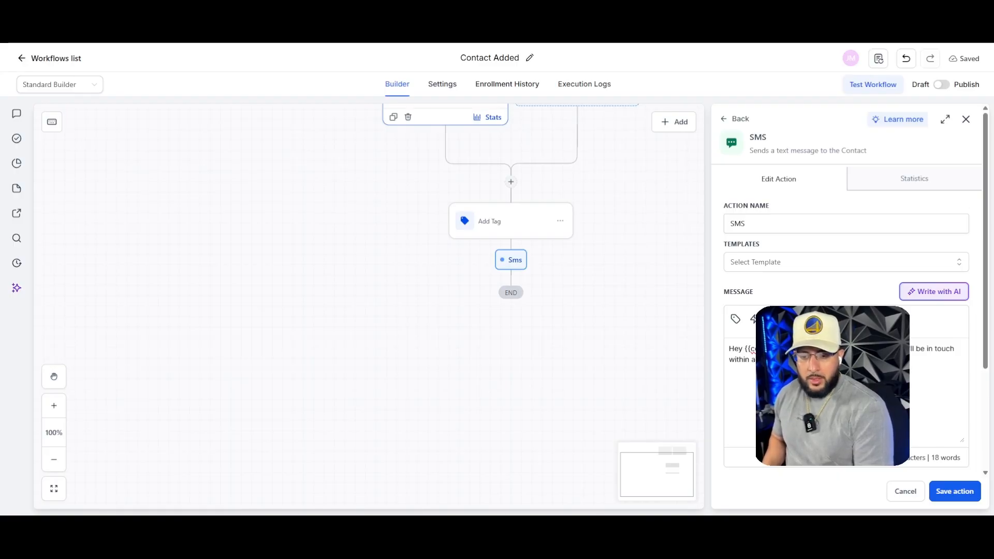
text(had a questio)
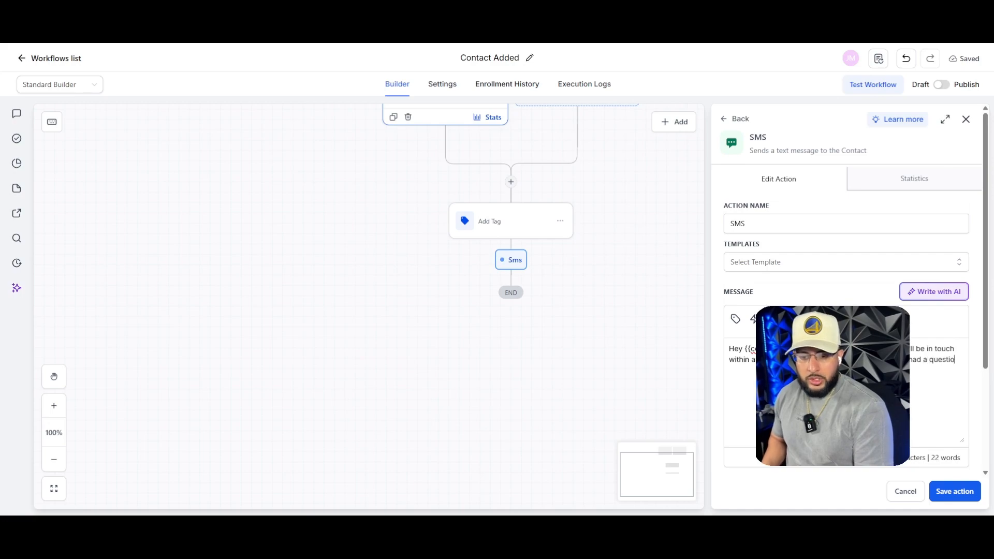
text(n about?)
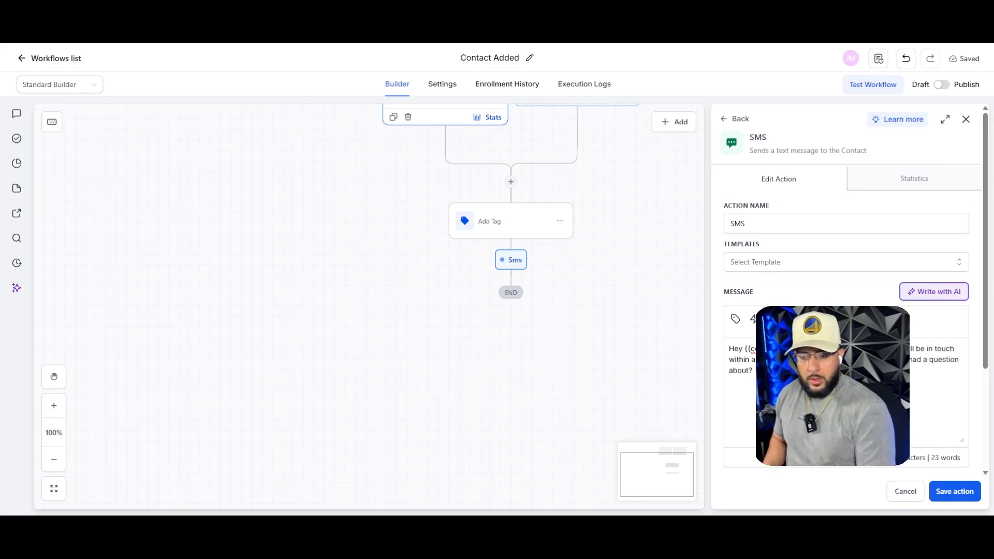
click(955, 491)
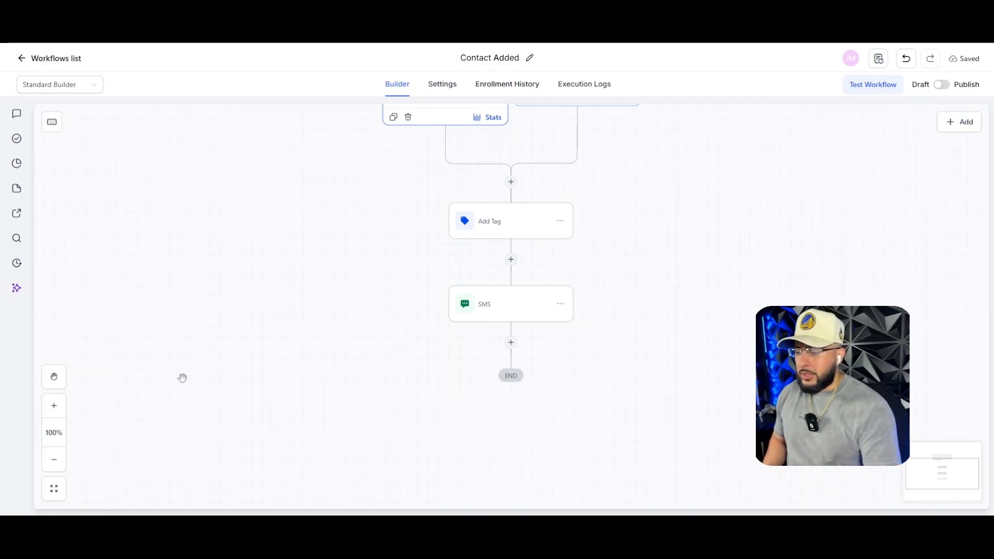
- Add a Wait action after the SMS with a time delay of 1 hour and save it
scroll(365, 278, down, 1)
click(515, 322)
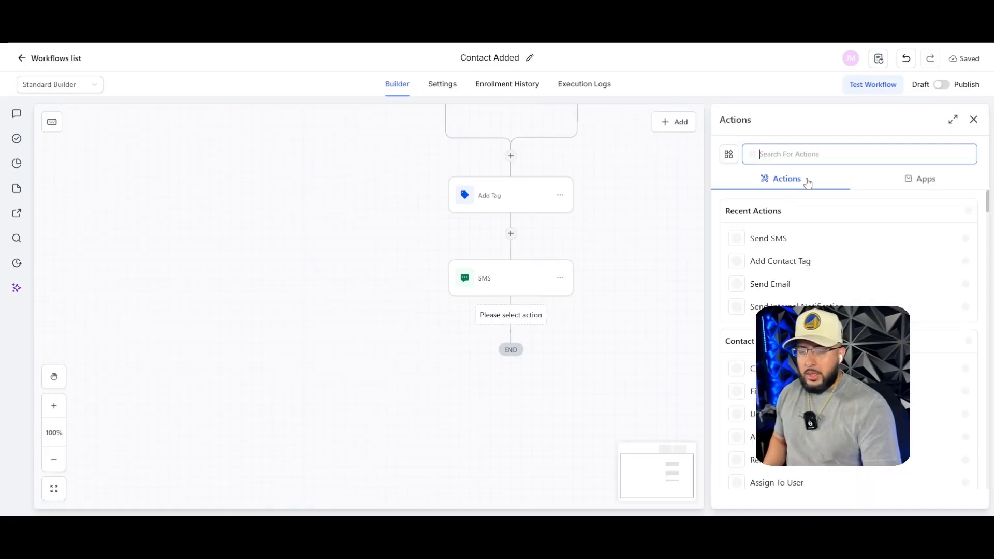
text(wait)
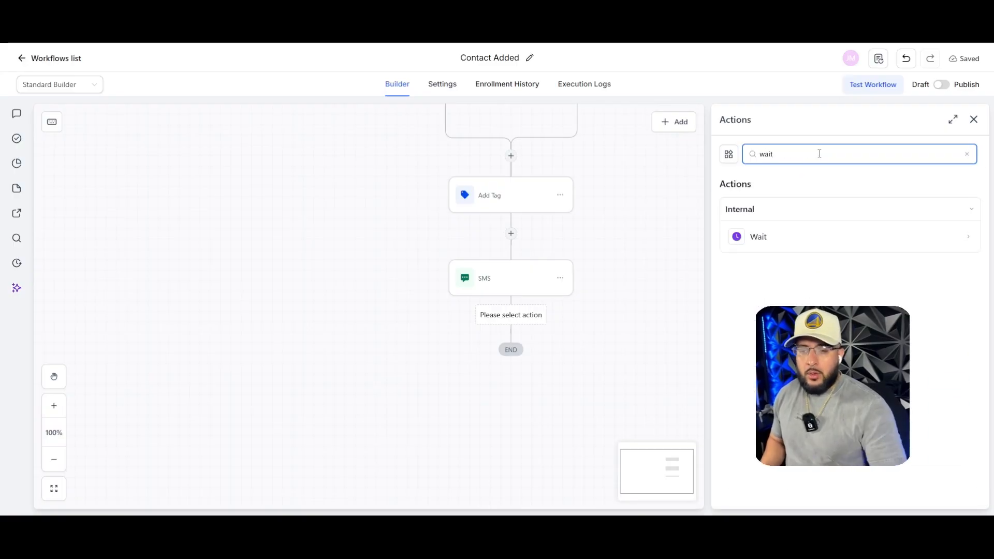
click(762, 241)
text(1)
click(828, 298)
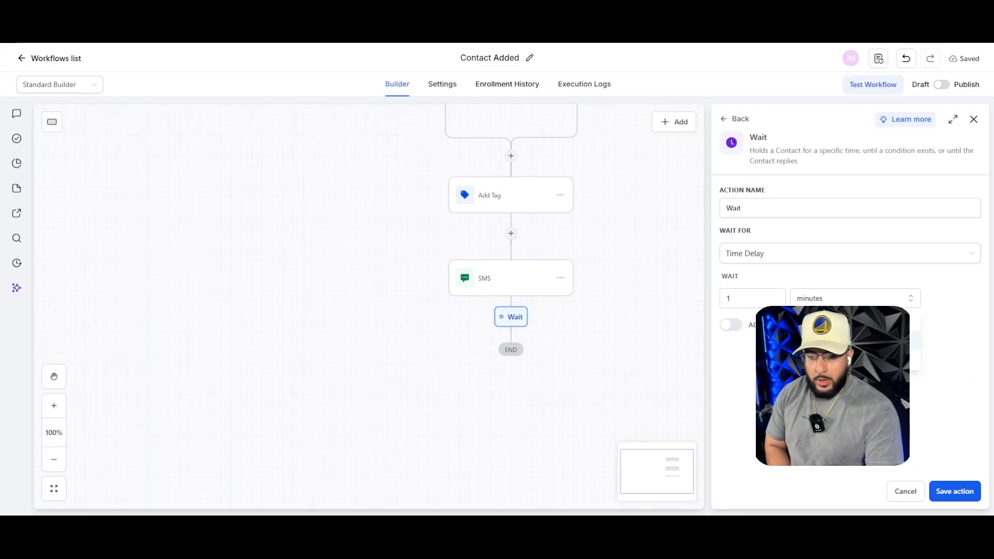
click(823, 339)
click(954, 491)
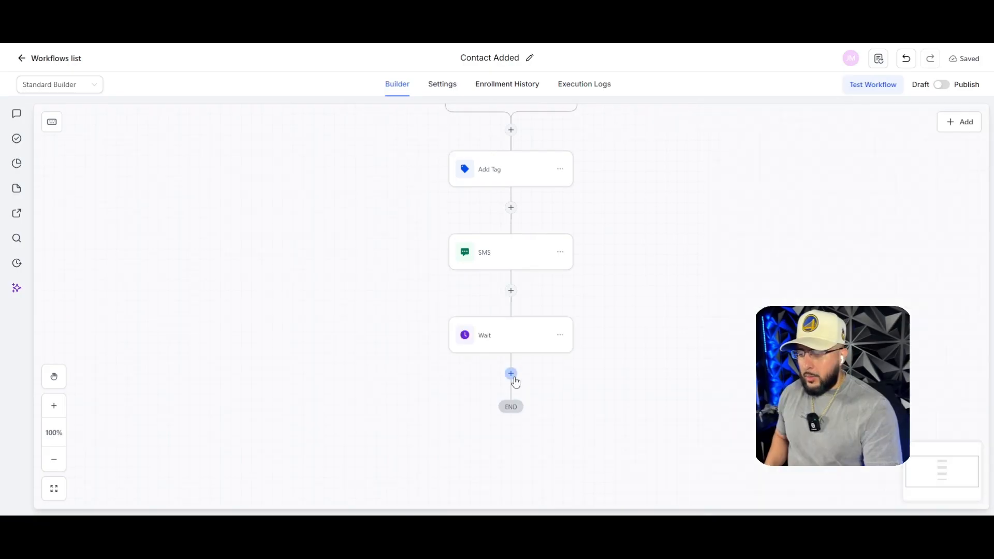
click(514, 379)
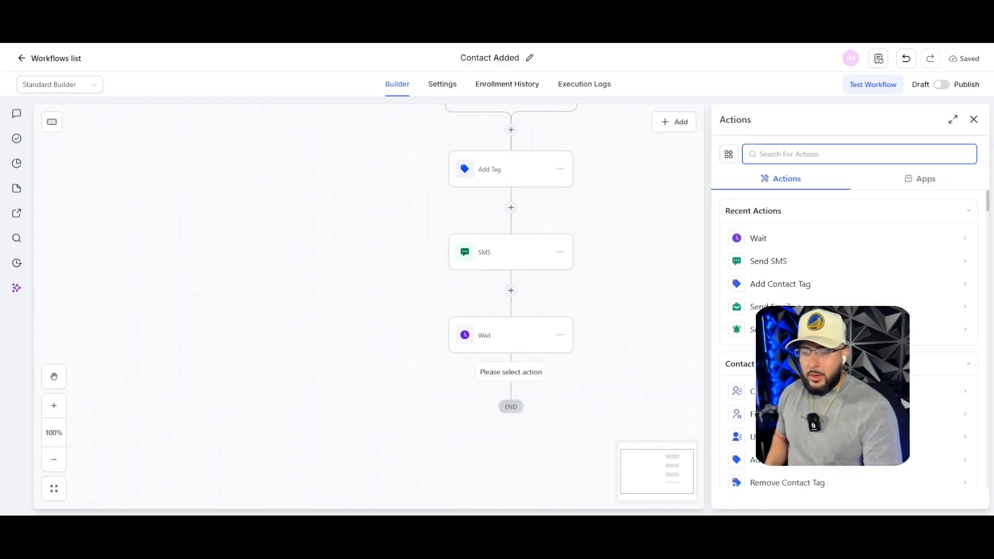
click(795, 260)
click(519, 188)
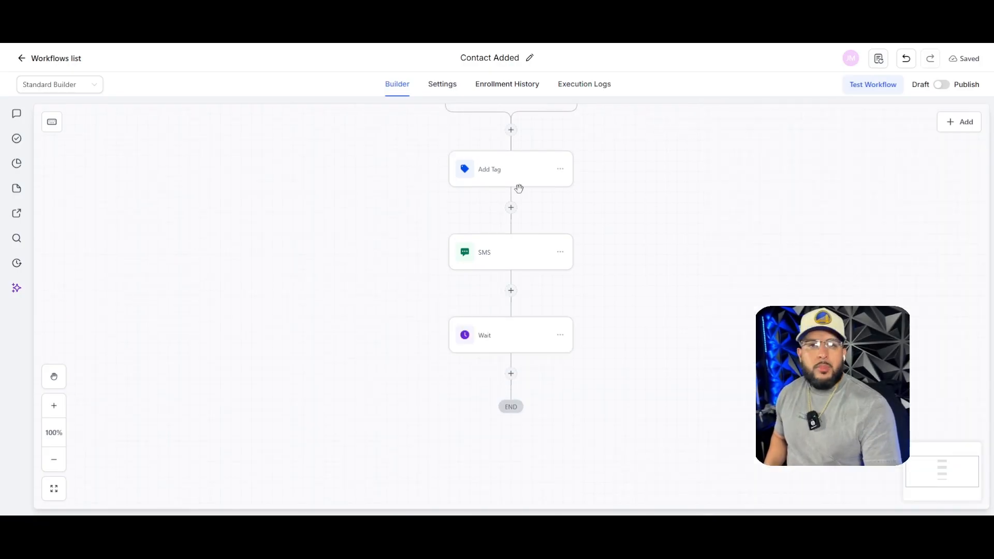
- Insert a Send Internal Notification action between Add Tag and SMS, with notification type SMS and user type All Users
click(511, 207)
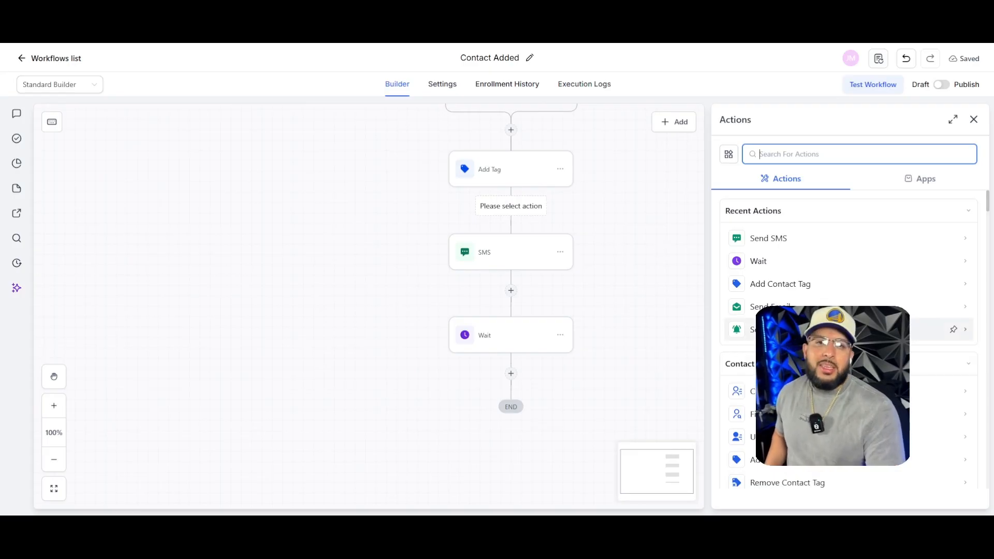
click(746, 330)
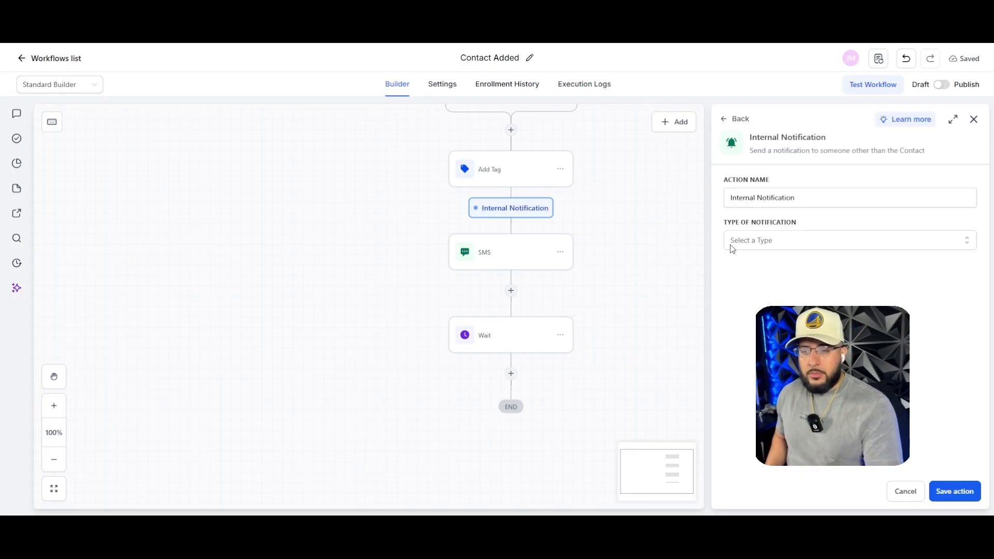
click(770, 240)
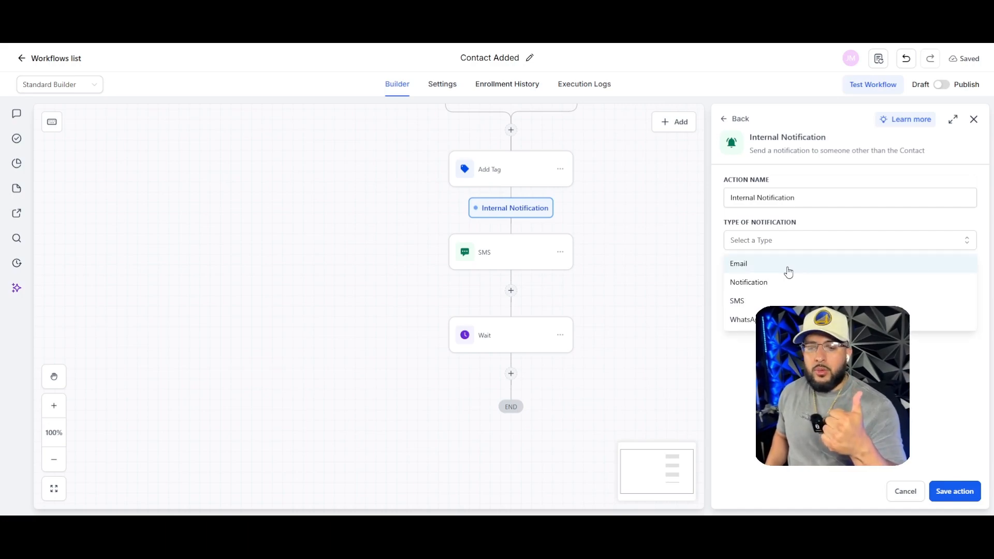
click(760, 305)
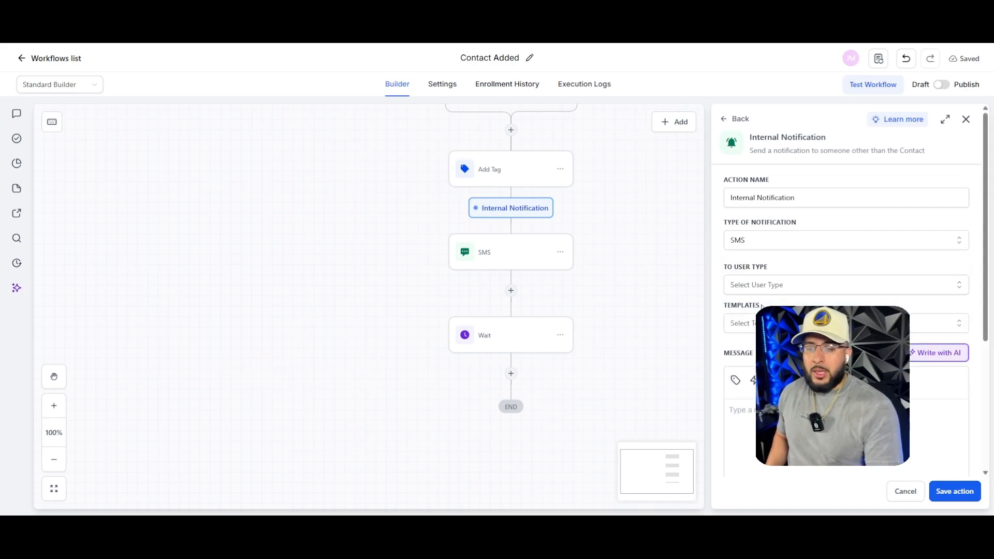
click(778, 283)
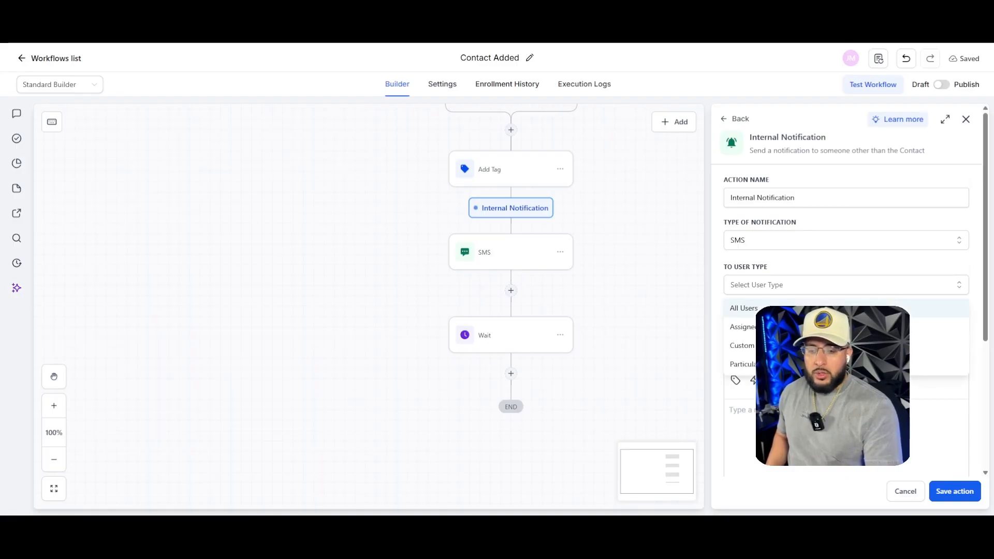
click(776, 327)
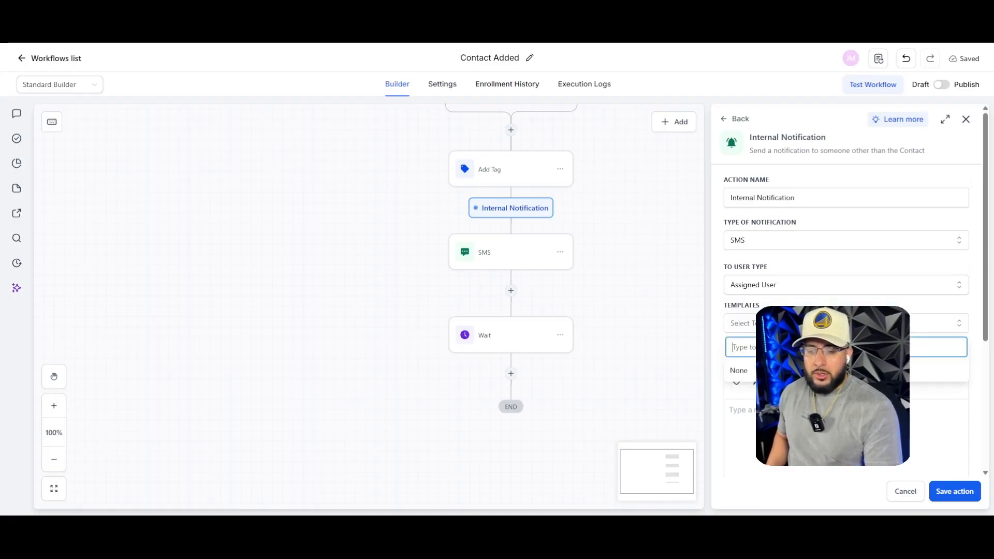
click(776, 284)
click(746, 306)
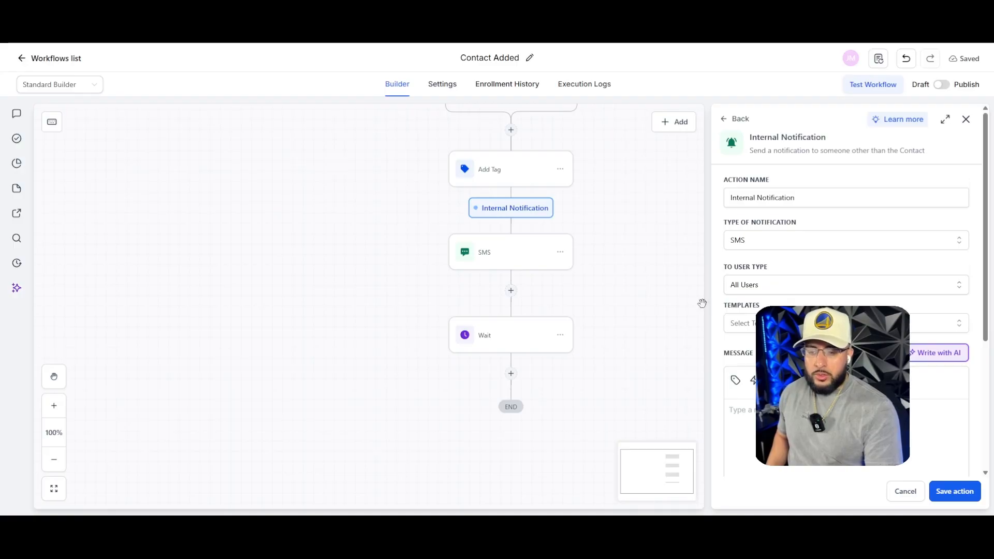
- Write "You have a new lead" as the internal notification's message and save the action
scroll(722, 334, down, 1)
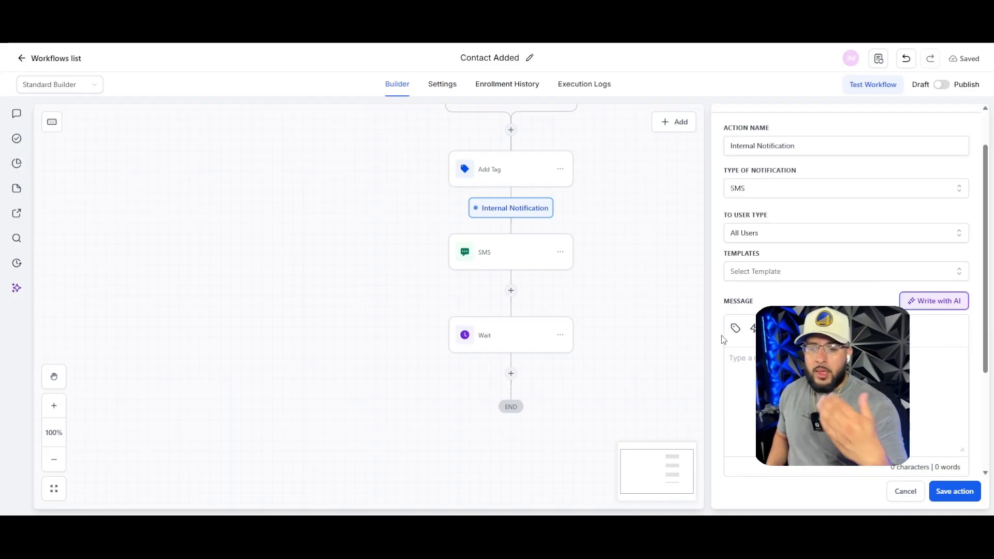
click(745, 364)
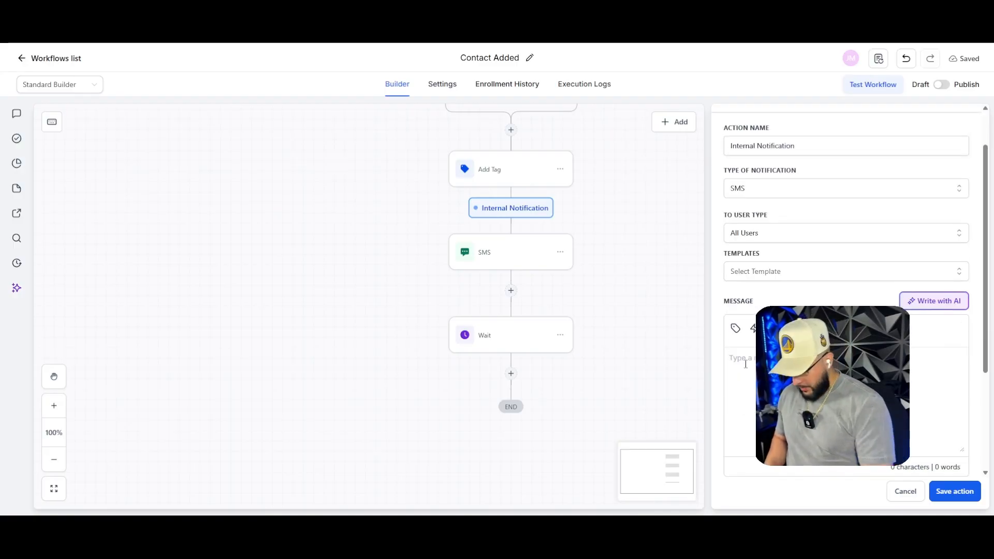
text(You have a new l)
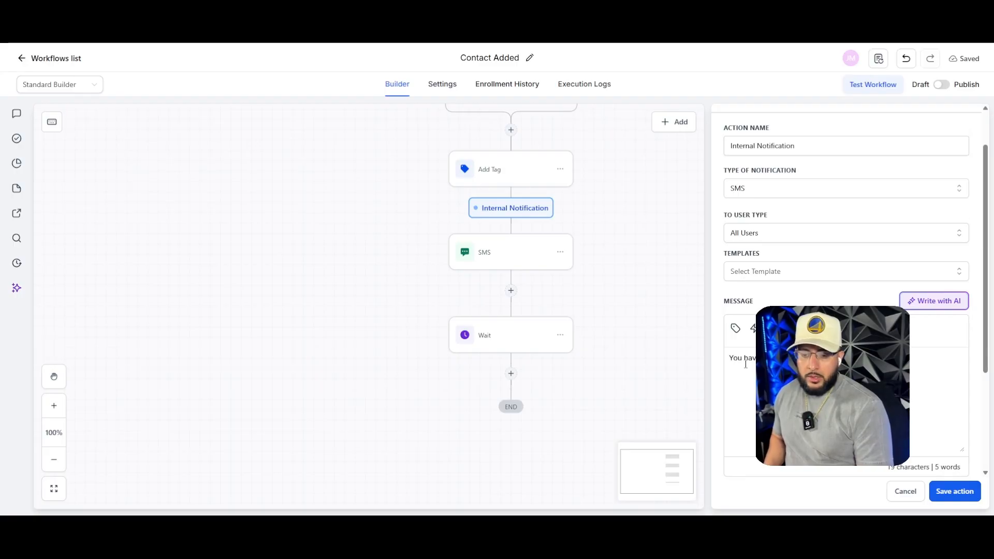
click(966, 489)
- Review the workflow sequence from the Contact Created trigger down, checking the Internal Notification, SMS and Wait settings
scroll(673, 223, up, 3)
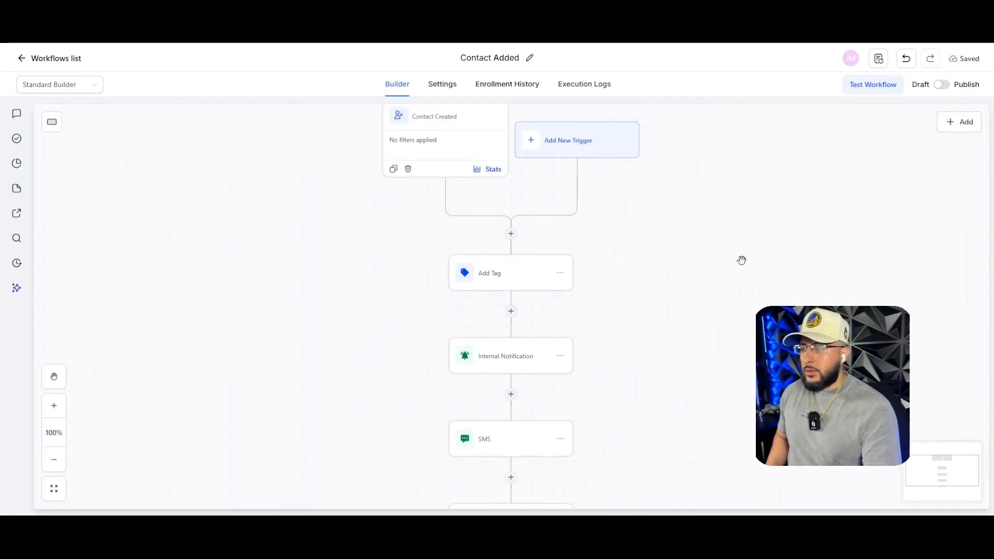
scroll(473, 227, down, 2)
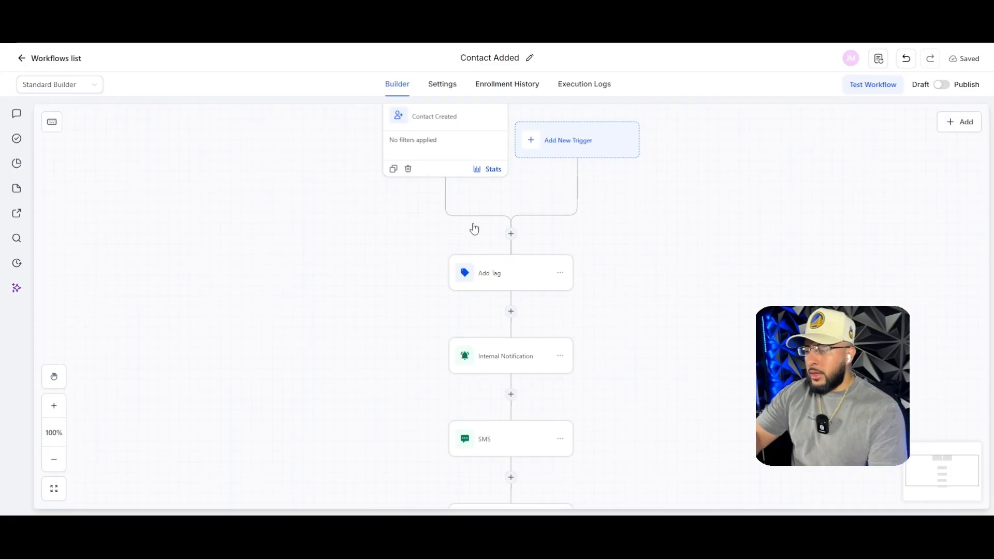
click(508, 253)
scroll(518, 284, down, 1)
click(508, 305)
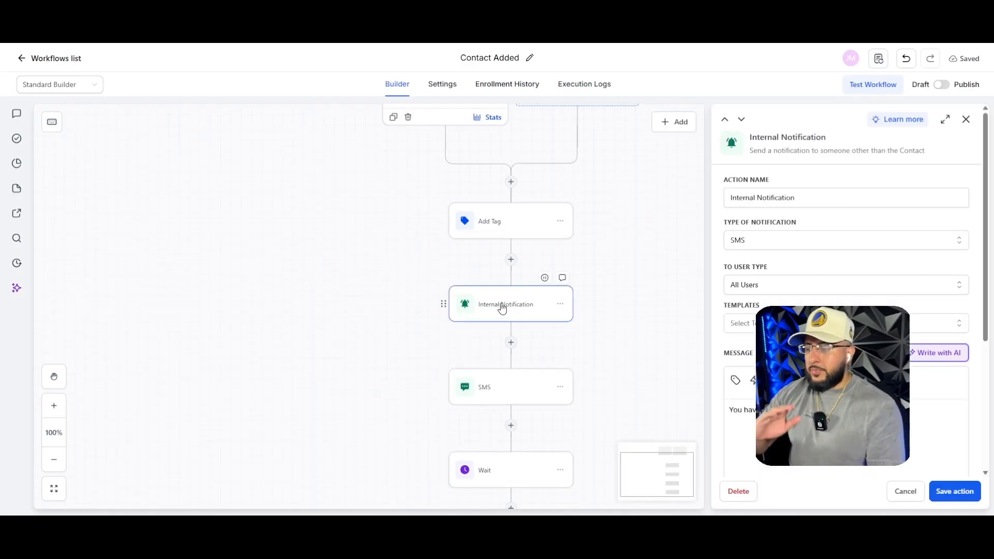
scroll(556, 295, down, 2)
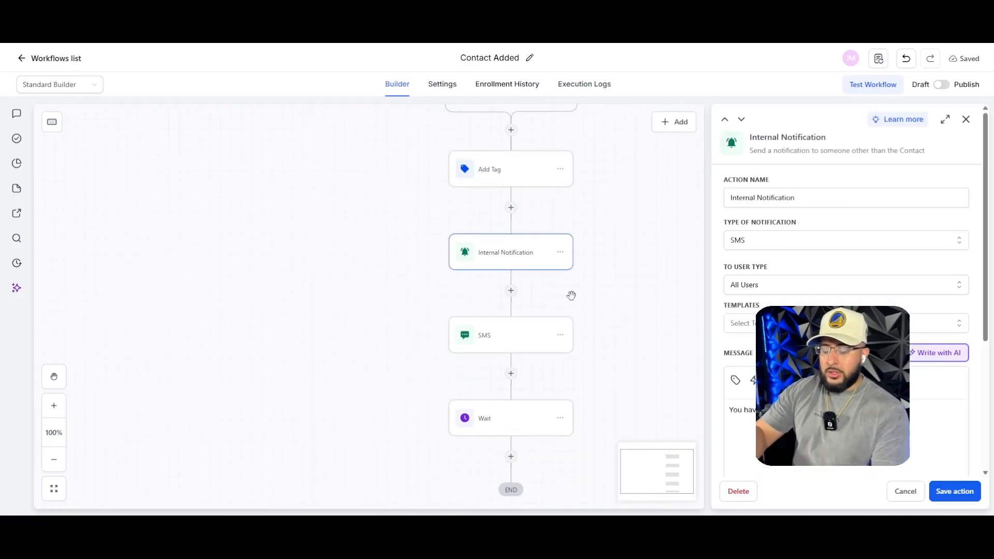
scroll(582, 288, down, 1)
click(498, 310)
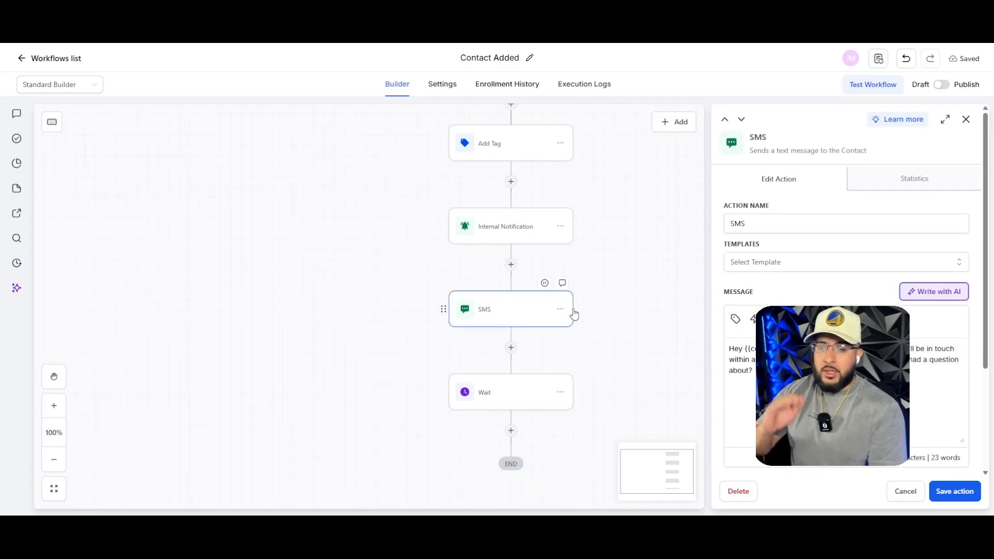
scroll(590, 326, down, 2)
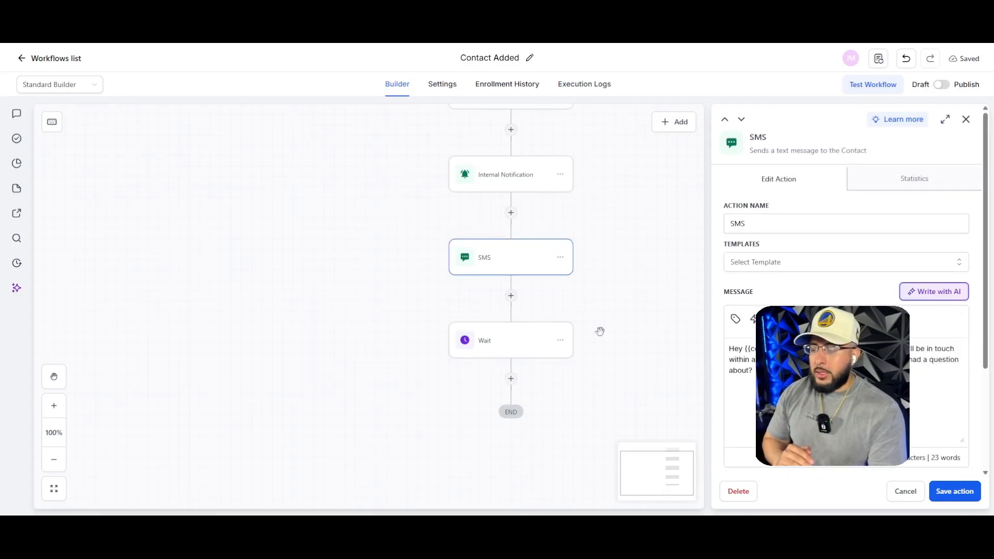
click(497, 347)
scroll(591, 278, down, 1)
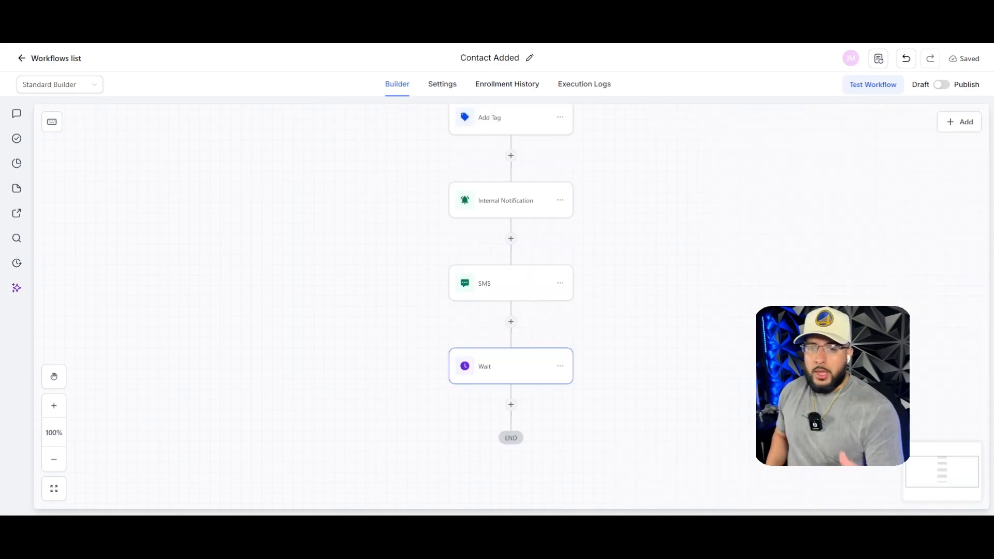
scroll(688, 409, down, 1)
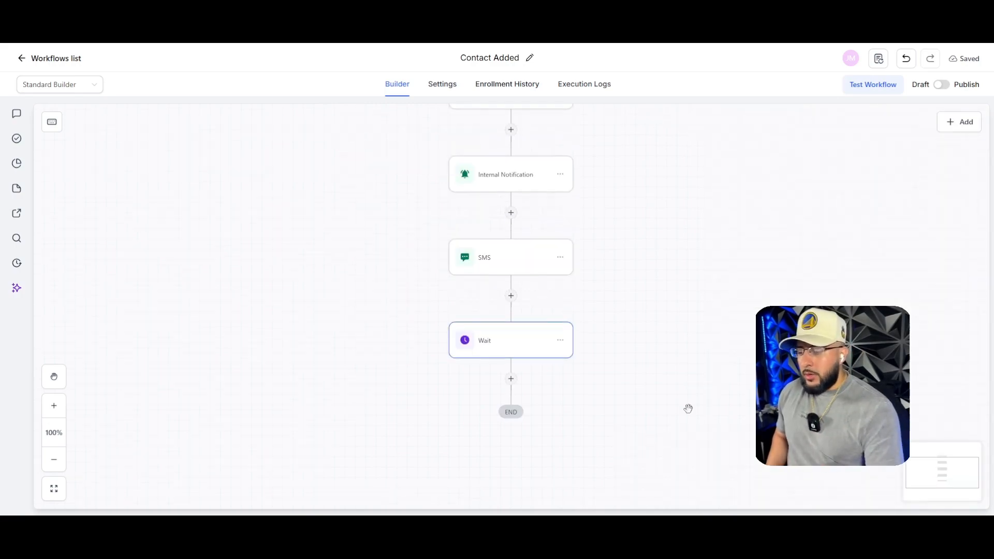
click(540, 344)
scroll(518, 352, down, 1)
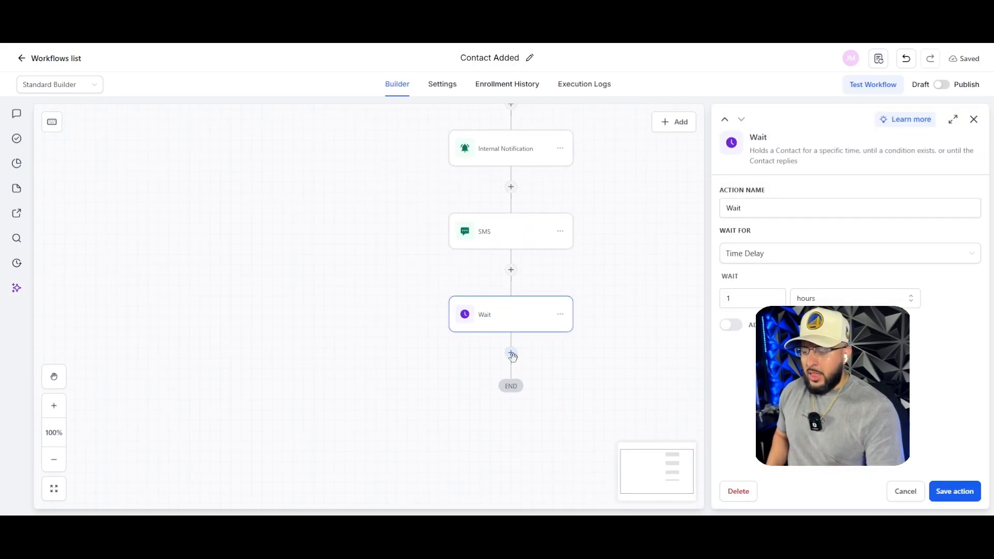
- Add a Send Email action after the Wait, with From Name "Business Name" and From Email "Business Email"
click(511, 352)
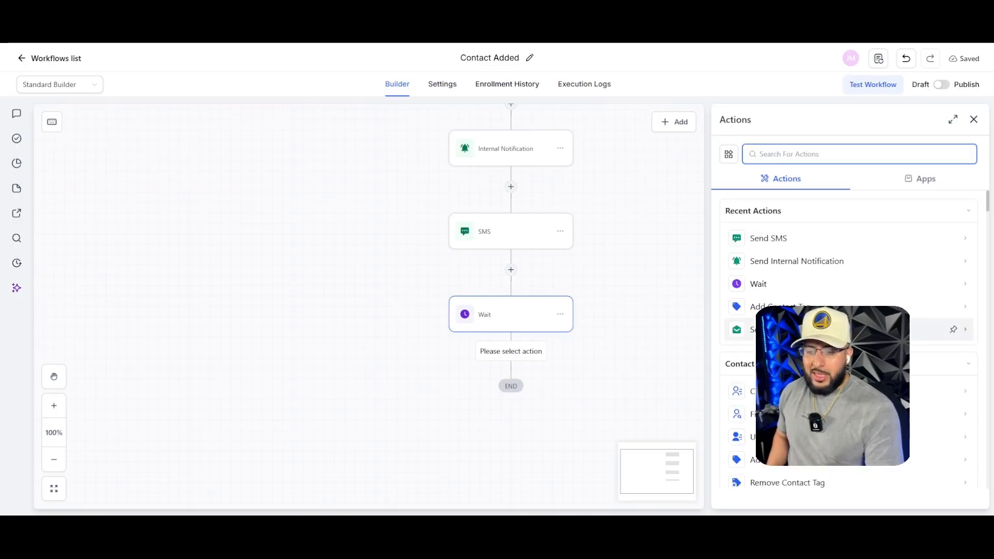
click(740, 329)
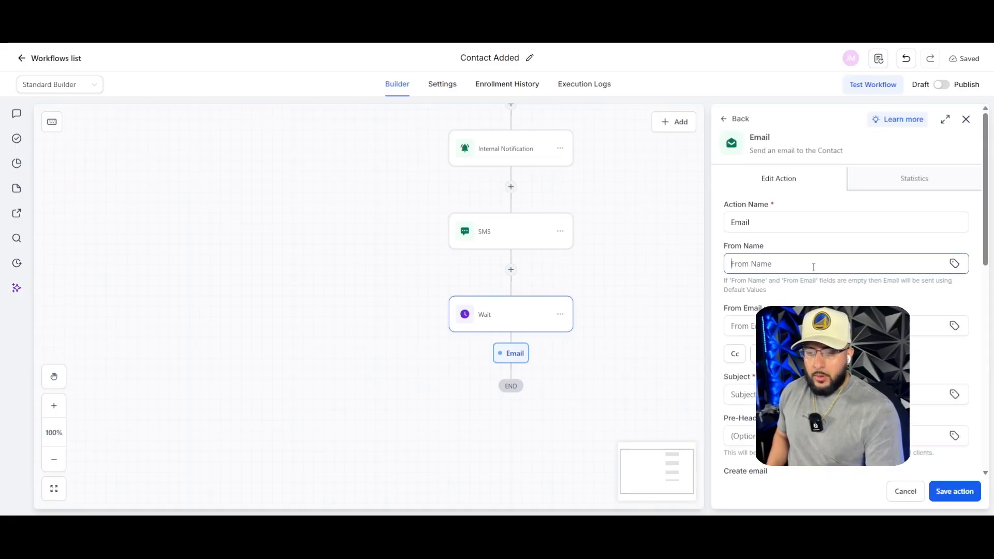
click(813, 265)
text(Business Name)
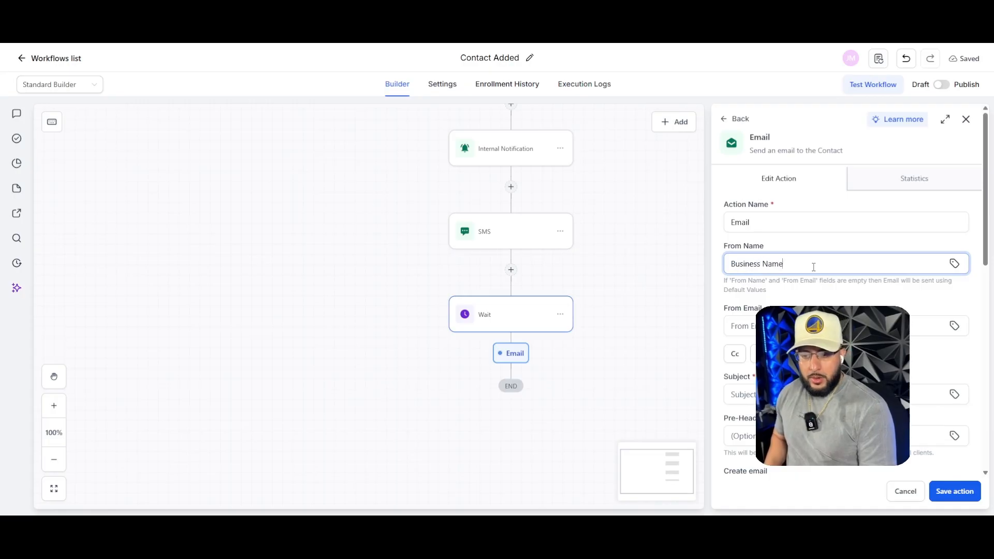
key(Tab)
text(Busi)
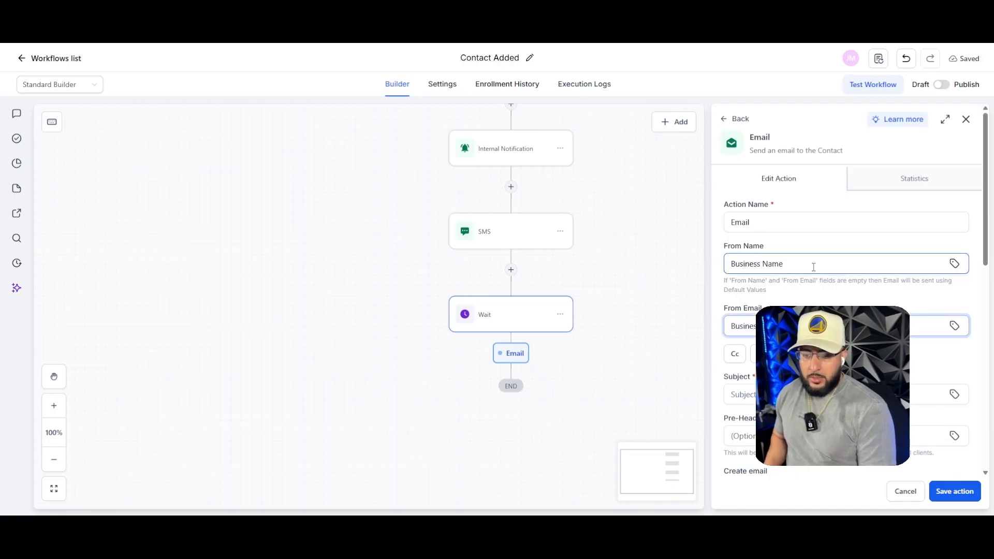
- Set the email's subject to "Thank you for reaching out!!!"
scroll(813, 268, down, 2)
click(772, 298)
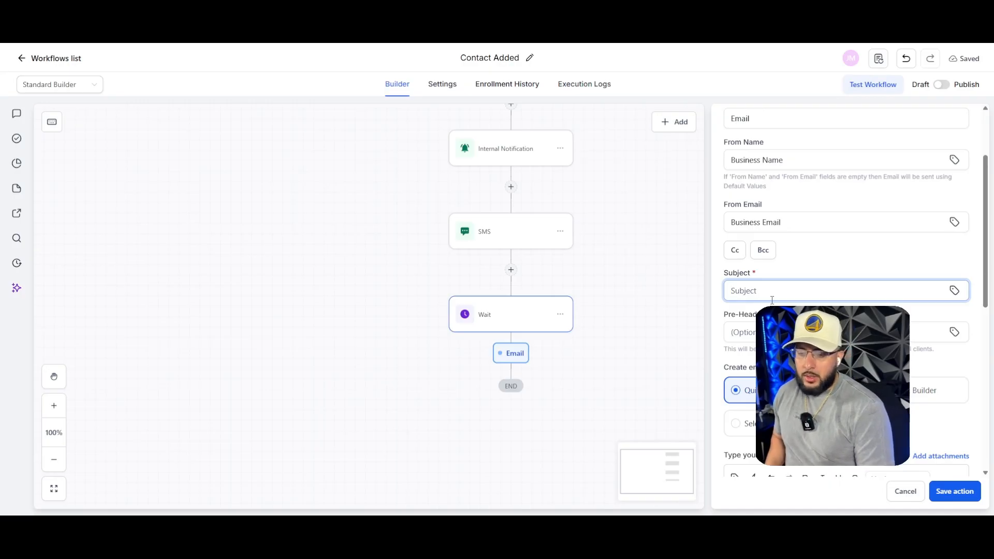
text(Quick Follow Up)
key(ctrl+a)
text(T)
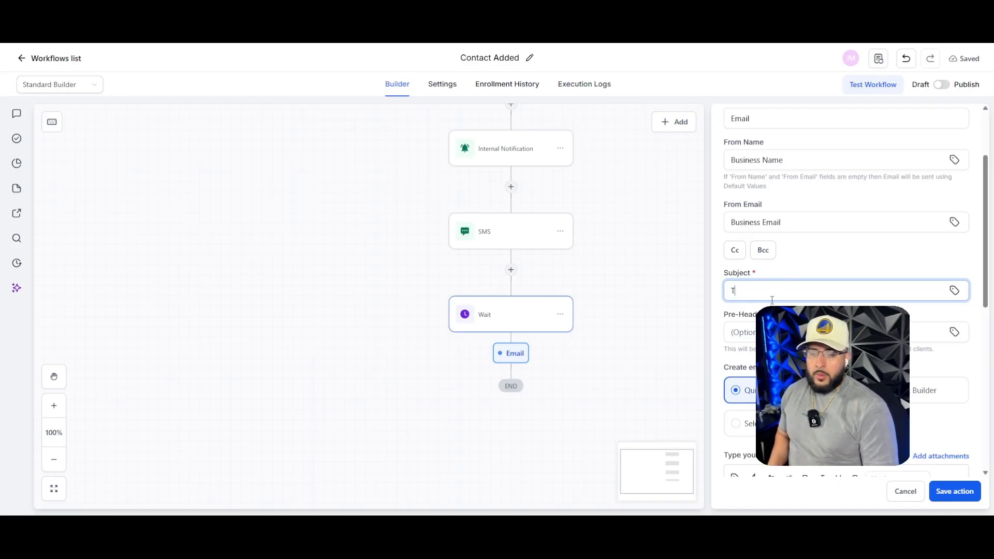
text(hank you for reach)
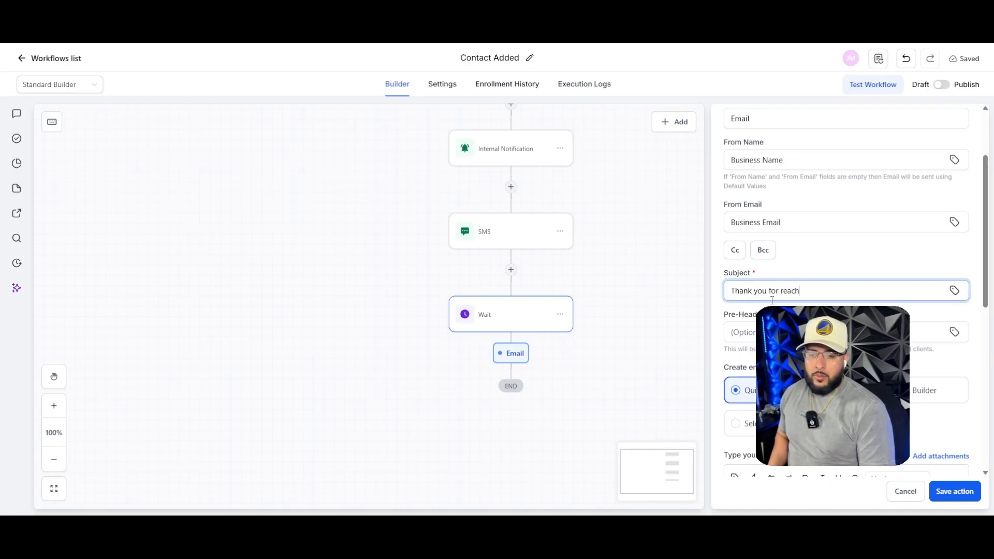
text(ing out!!!)
- Enter "a" as placeholder text in the email's message body and try to save the action
scroll(782, 321, down, 4)
scroll(782, 321, up, 2)
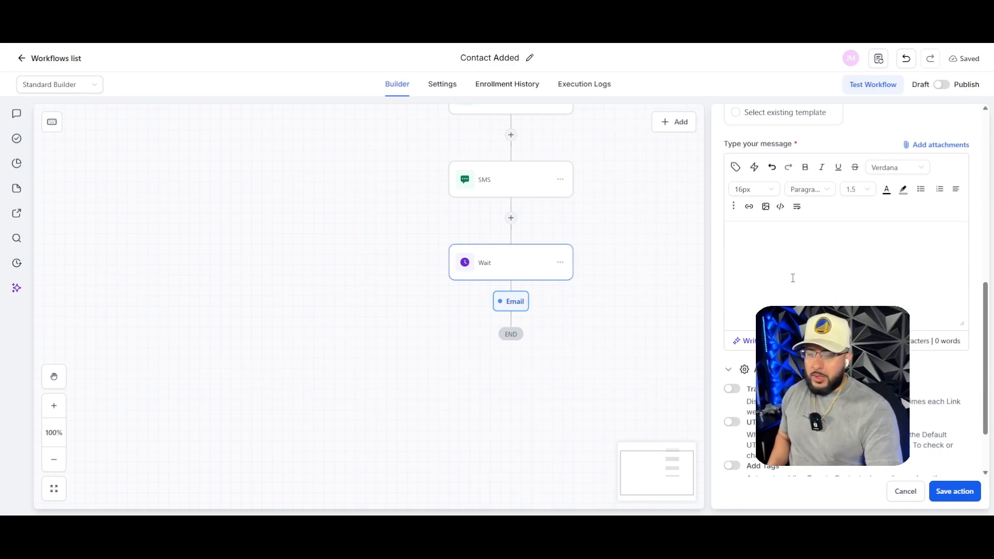
text(a)
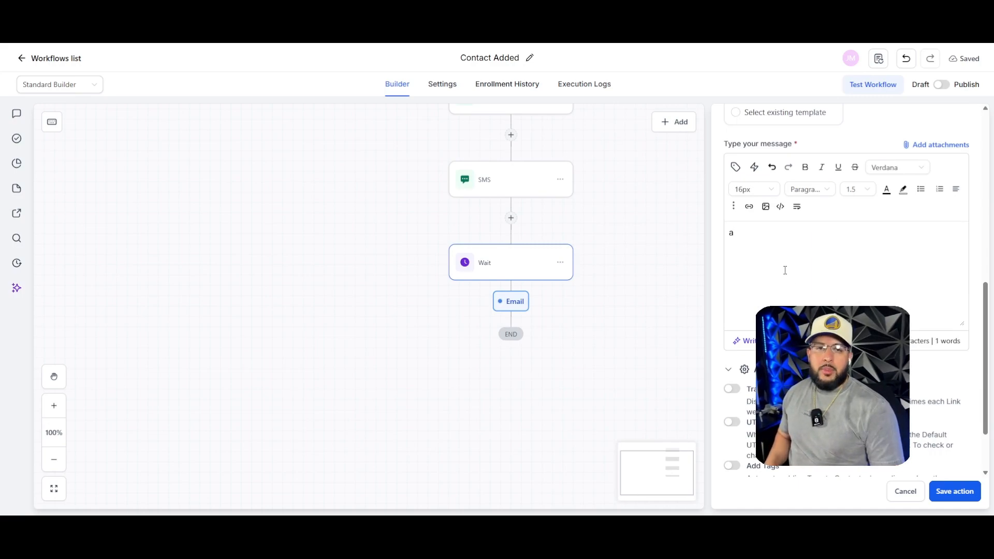
key(BackSpace)
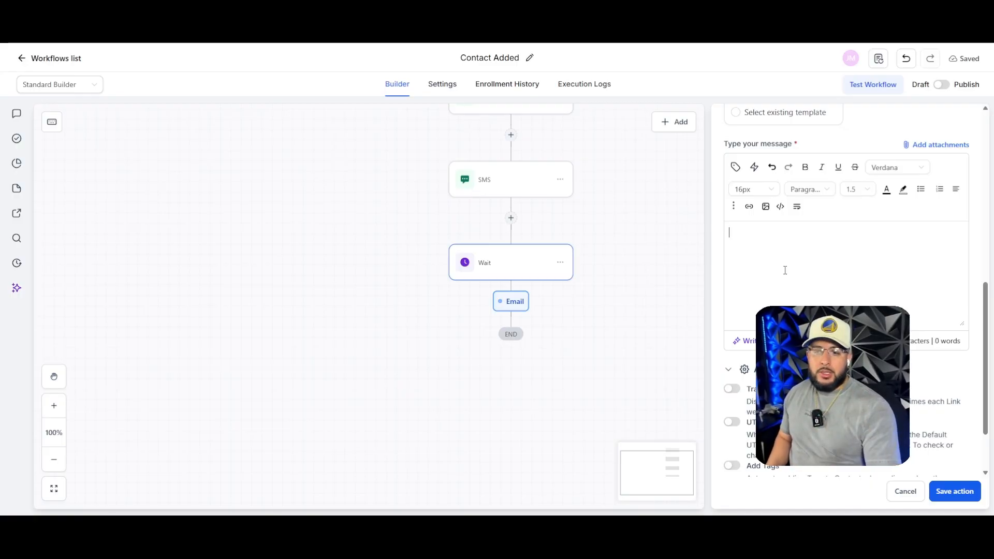
scroll(771, 277, up, 3)
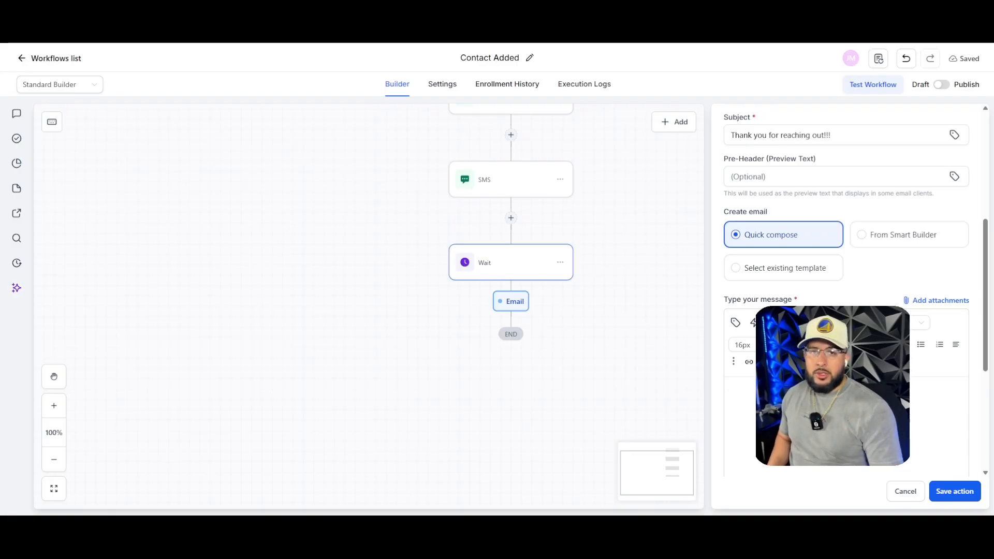
text(a)
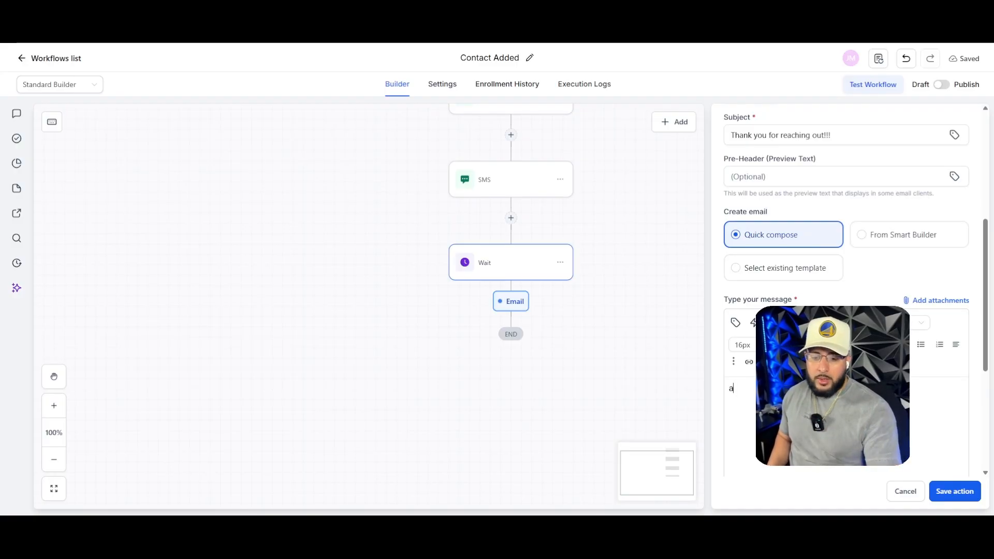
click(956, 493)
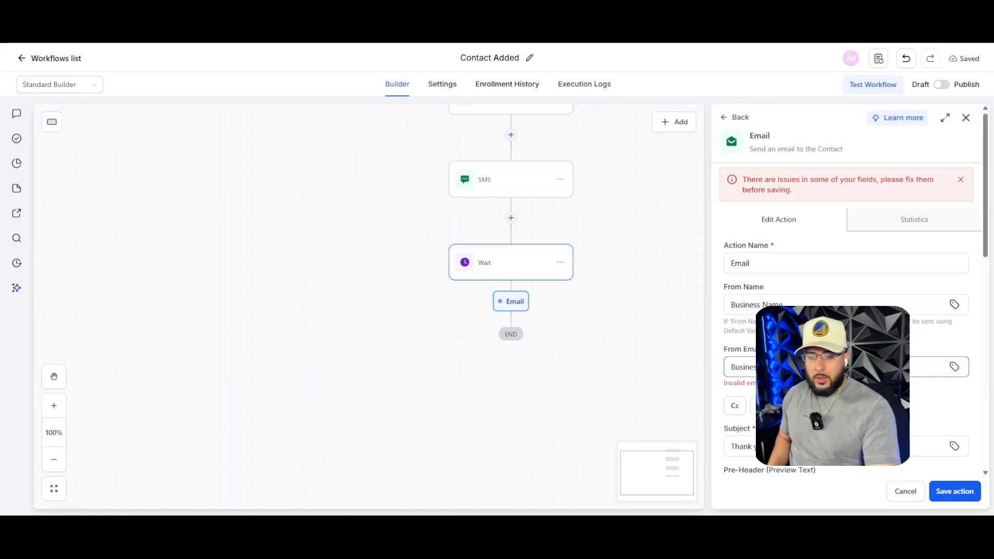
- Replace the From Email value with the sender's full e-mail address and save the Email action
drag(792, 367, 660, 362)
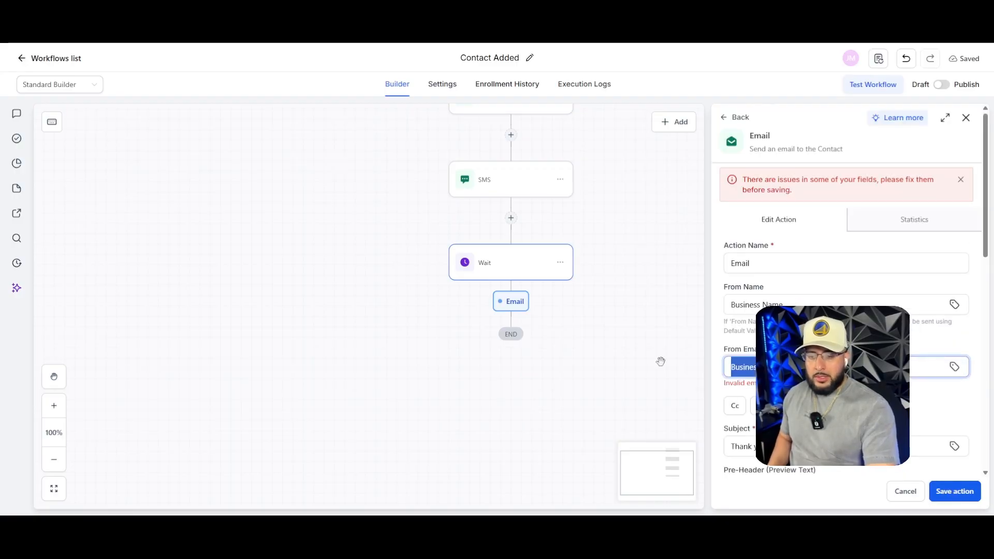
text(jonatha)
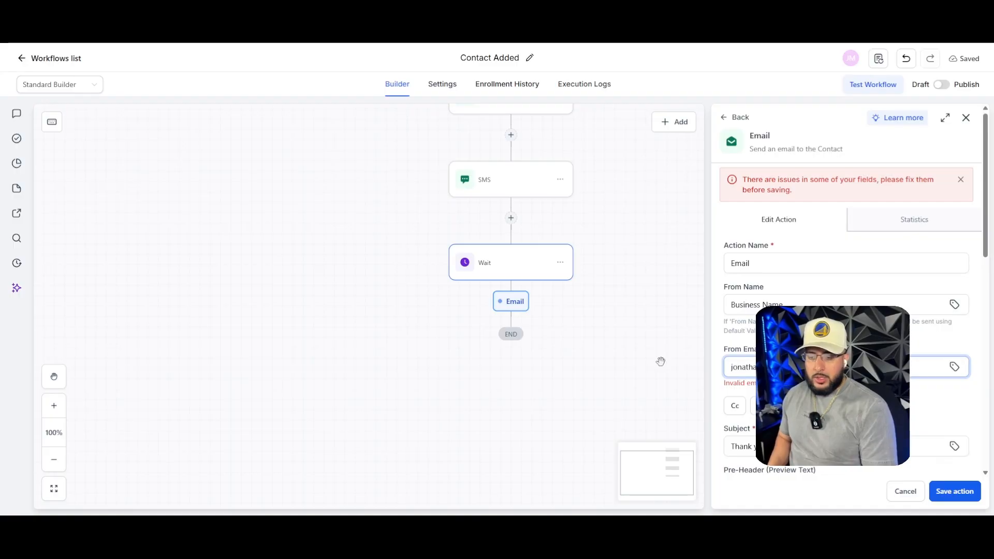
text(co)
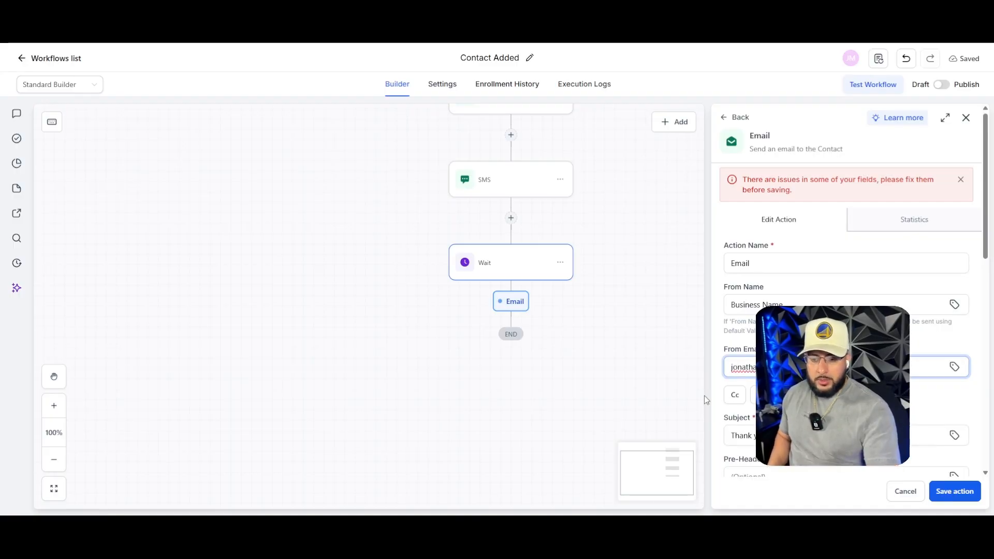
scroll(880, 440, down, 3)
click(954, 491)
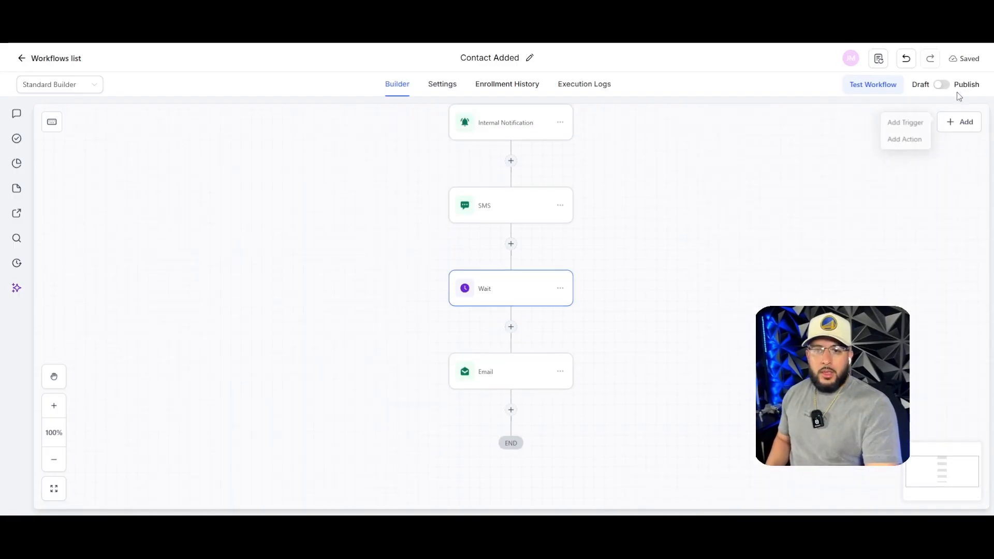
- Switch the Contact Added workflow from Draft to Publish and save it
click(942, 86)
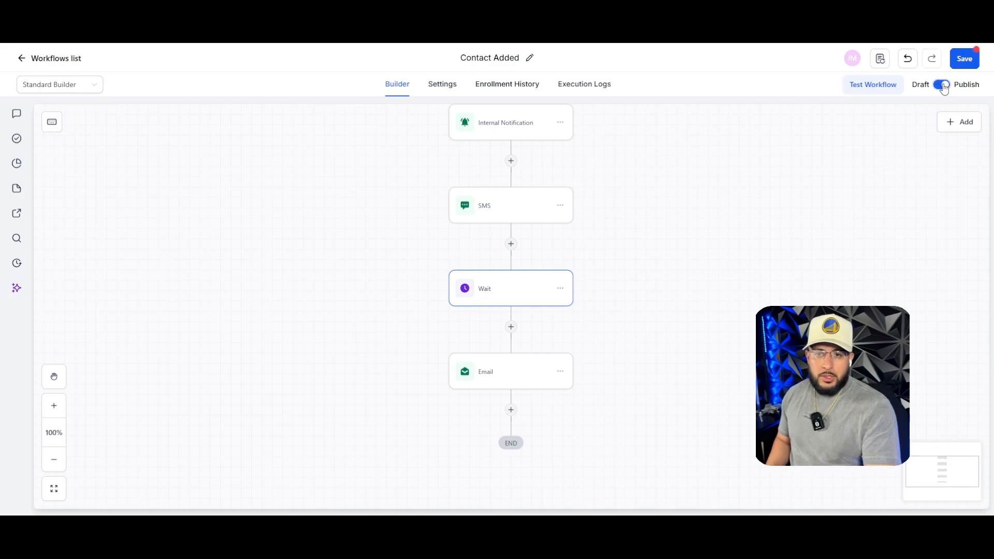
click(966, 58)
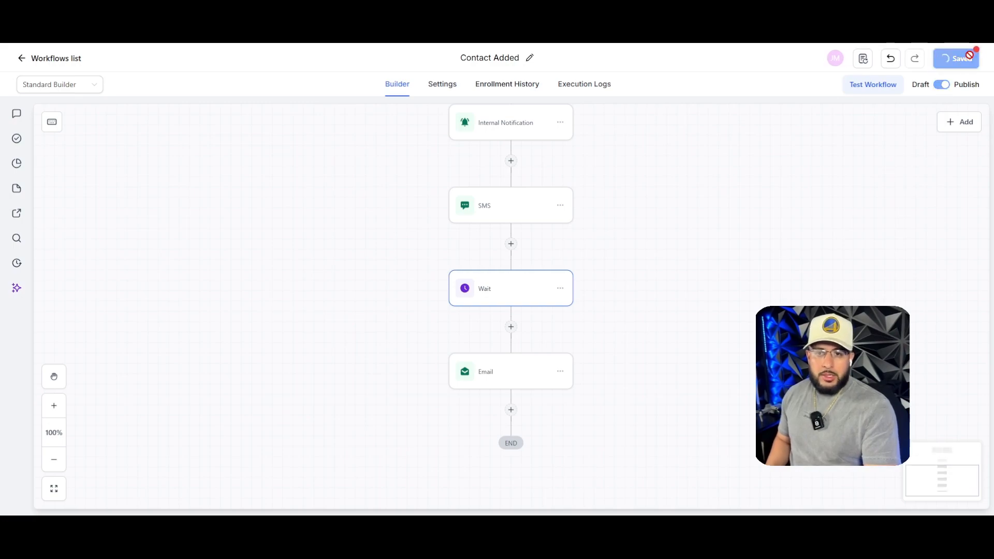